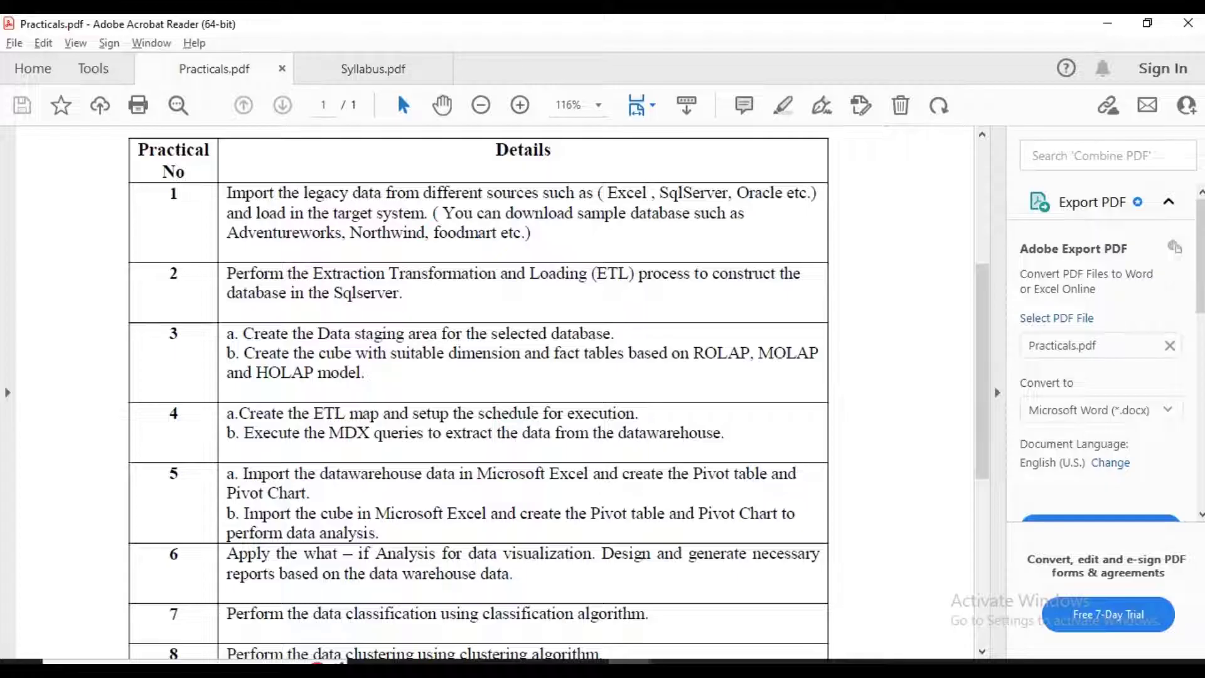
Switch to Paint to view the analytics process model diagram, then minimize it to return to the practicals list
key(alt+Tab)
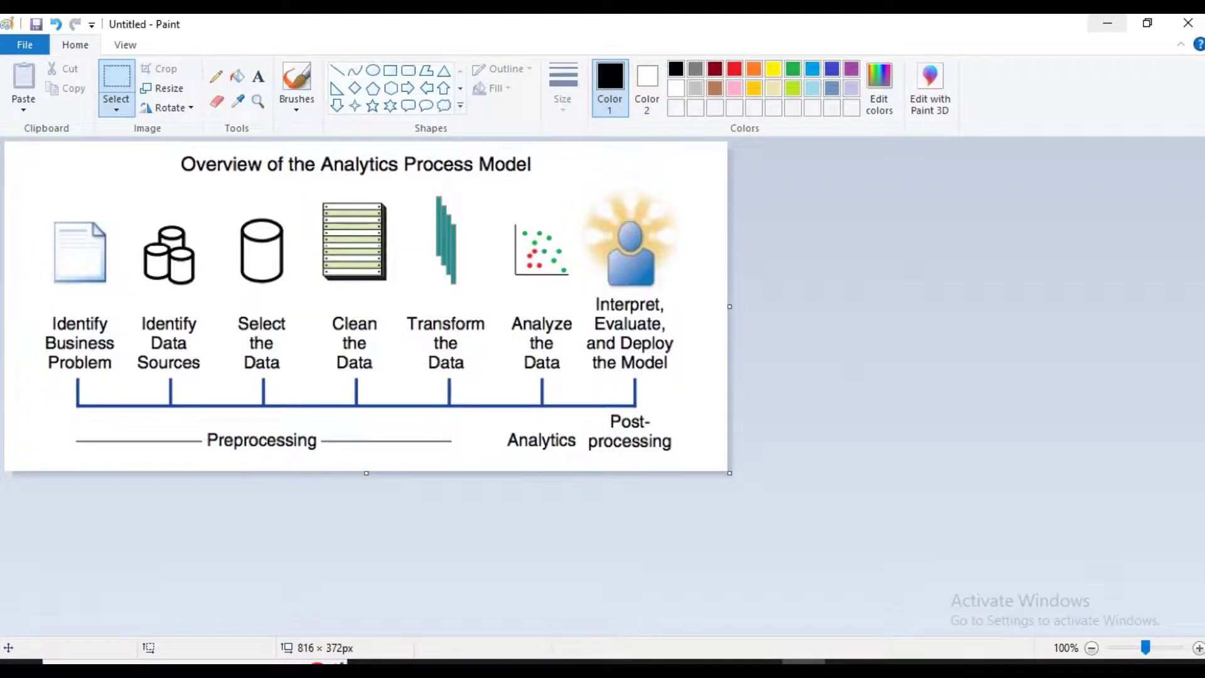
click(1107, 23)
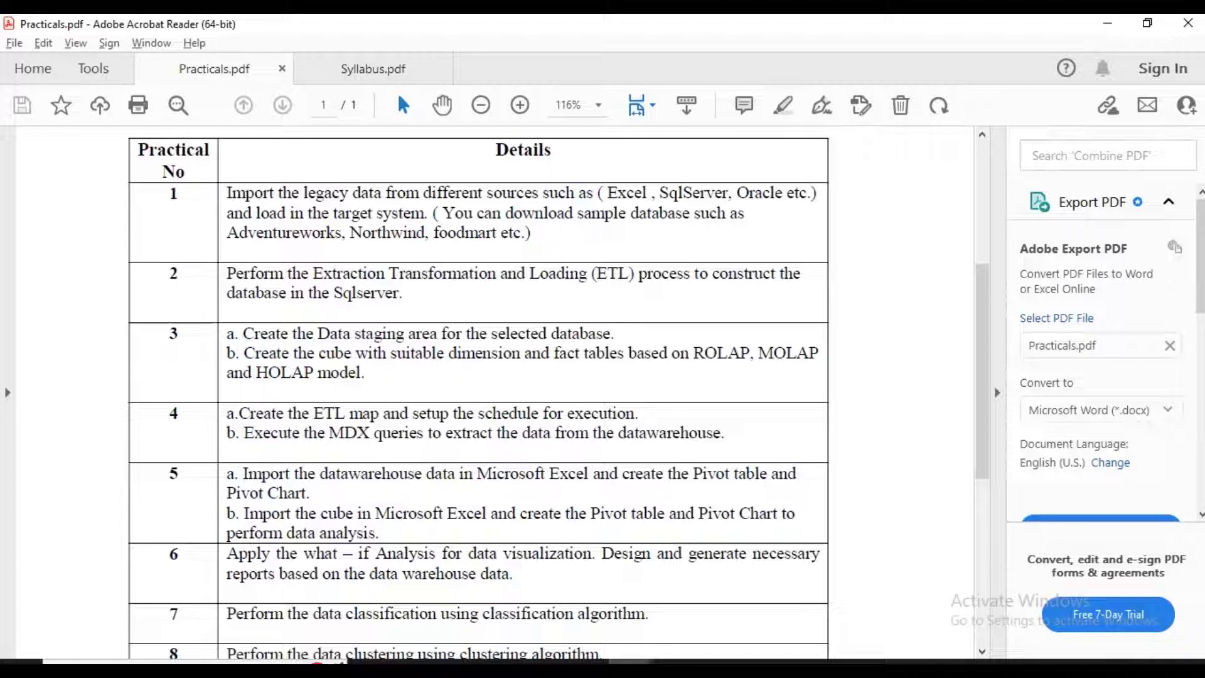
Launch Power BI Desktop and dismiss its welcome screen
key(super)
text(po)
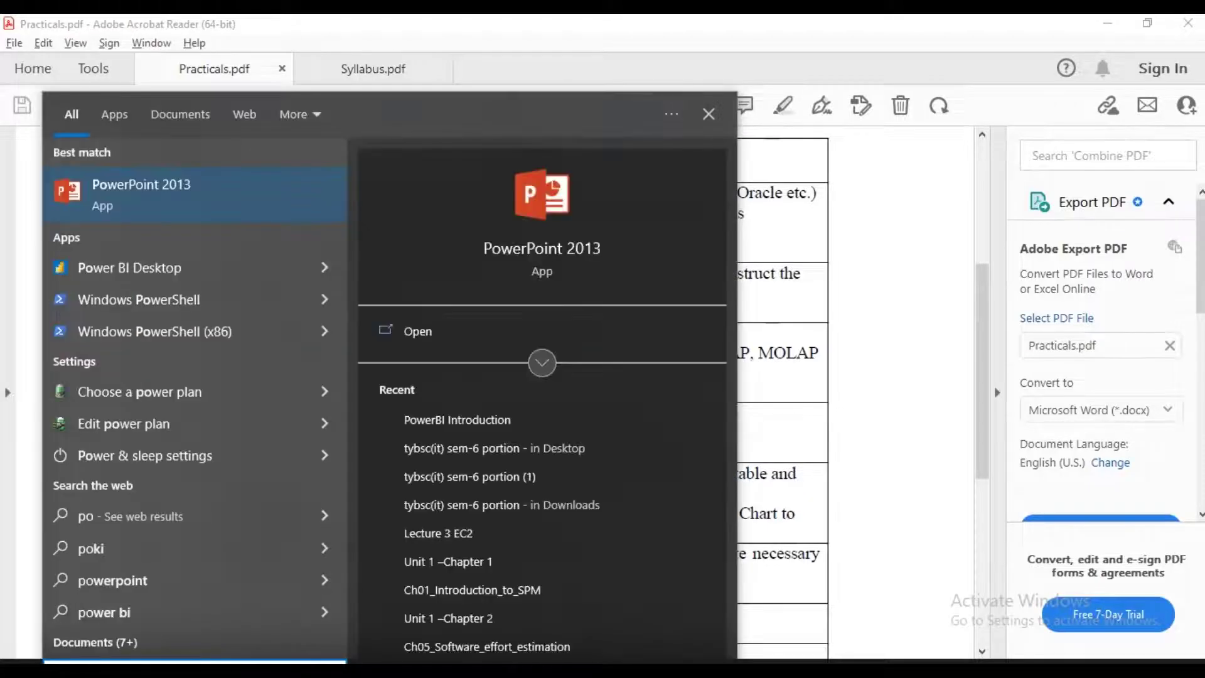
text(we)
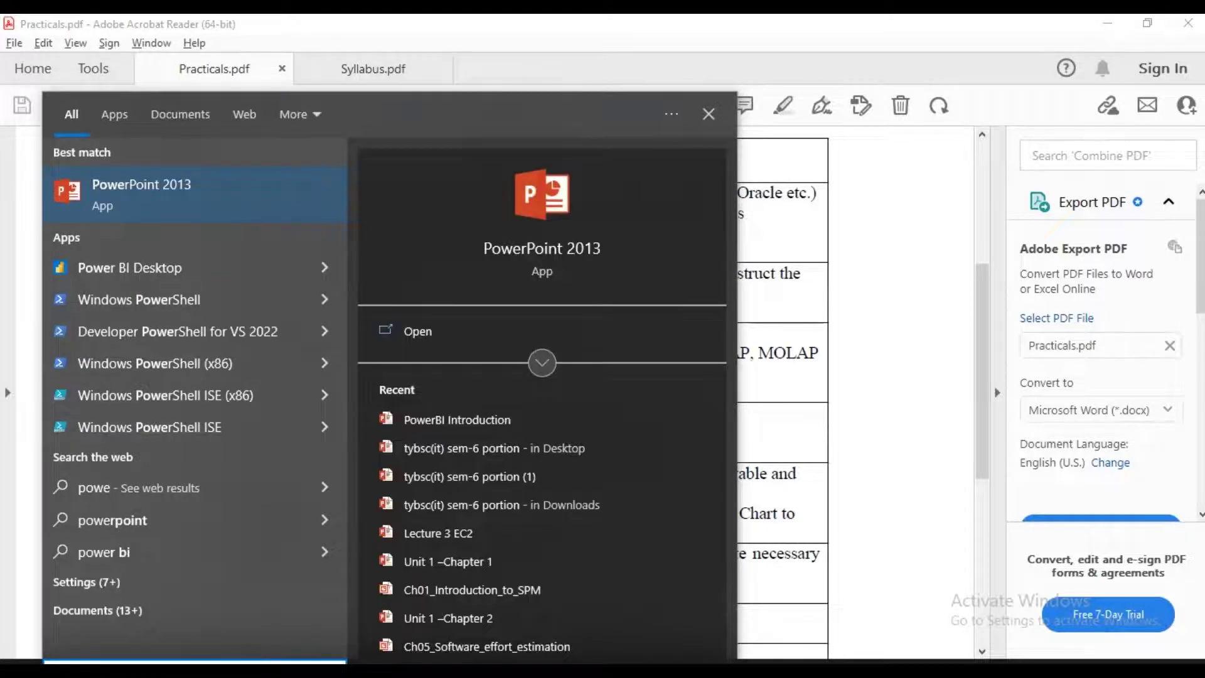
key(Down)
key(Return)
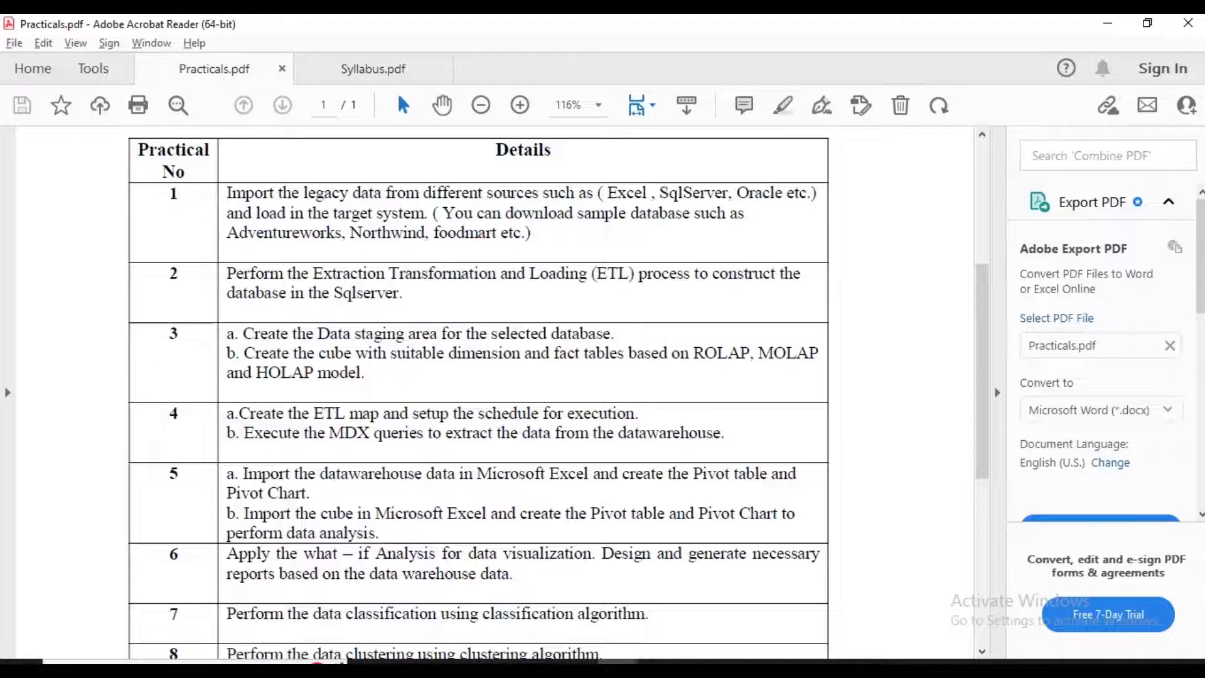
key(alt+Tab)
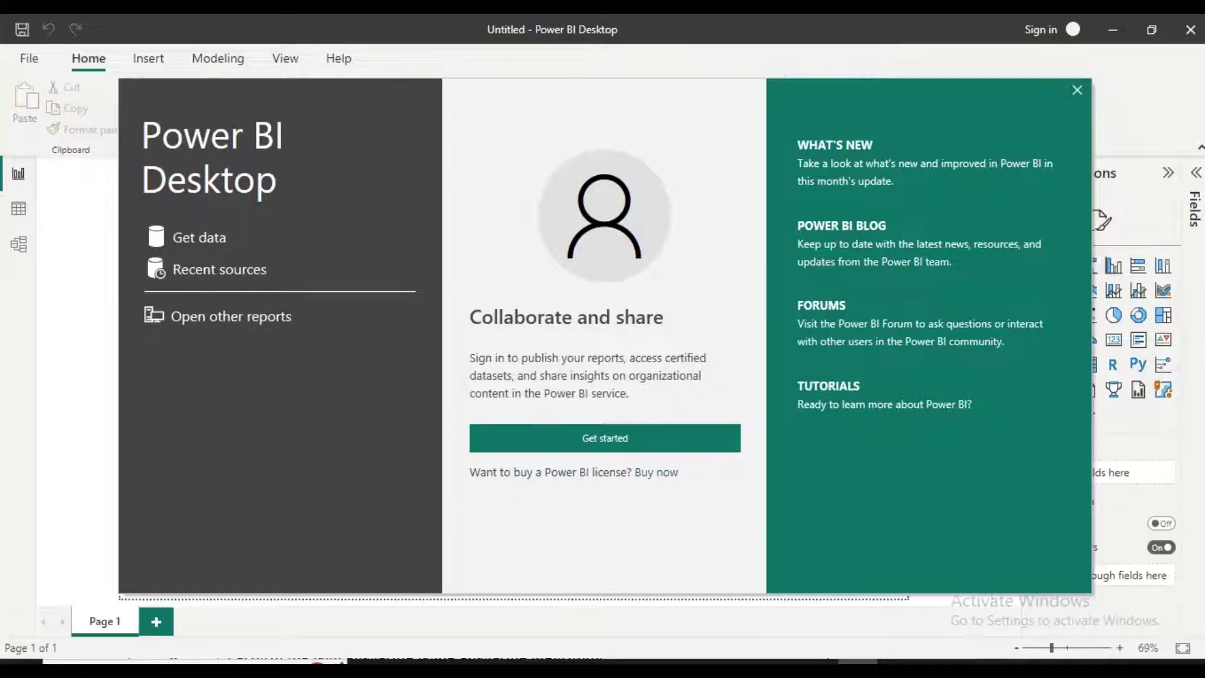
key(Escape)
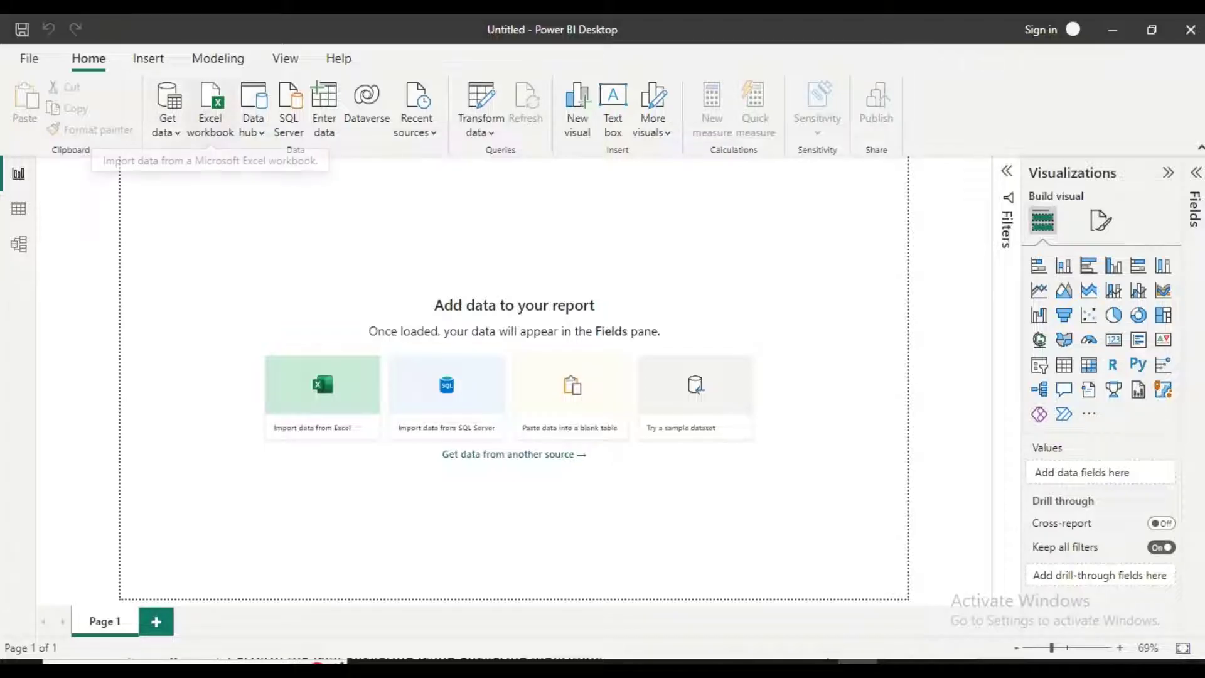
Open the Products Excel workbook from the Downloads folder as a data source
click(168, 126)
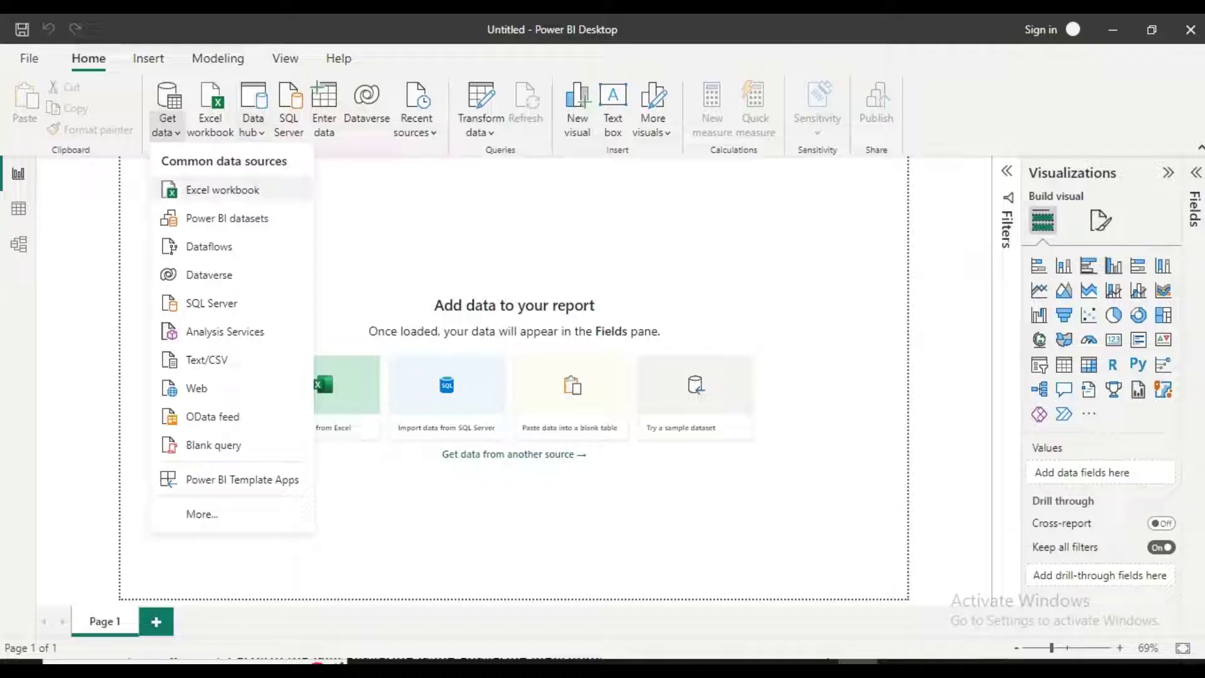
click(222, 189)
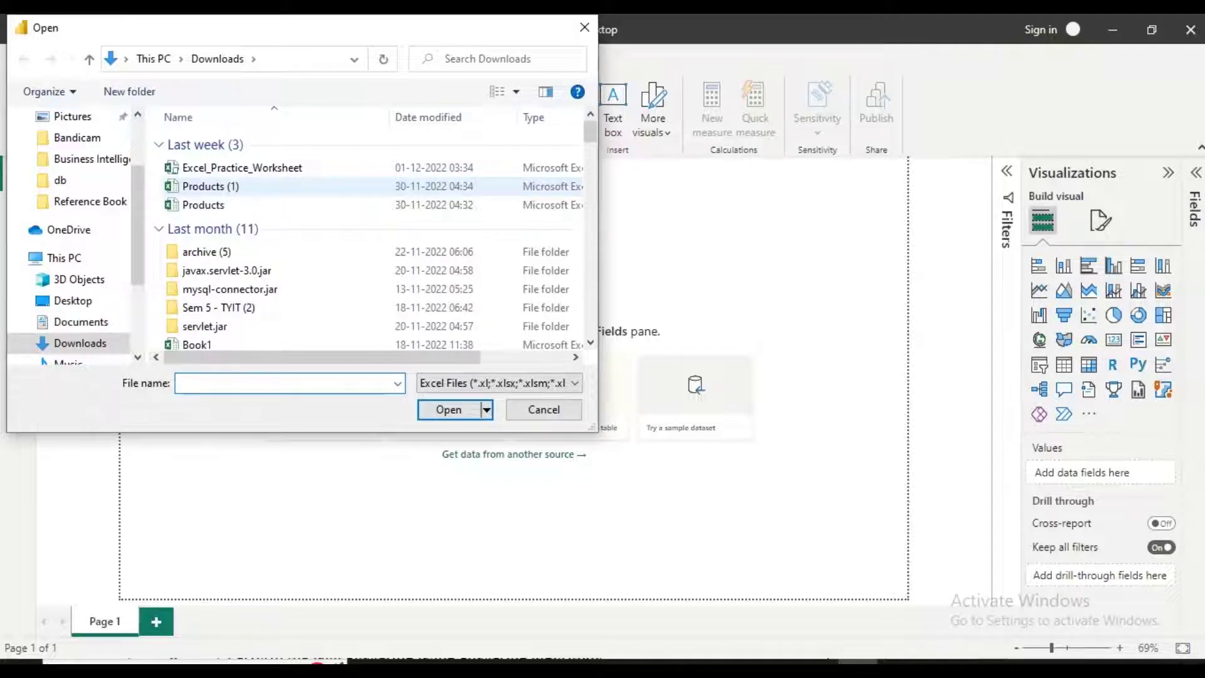
click(204, 205)
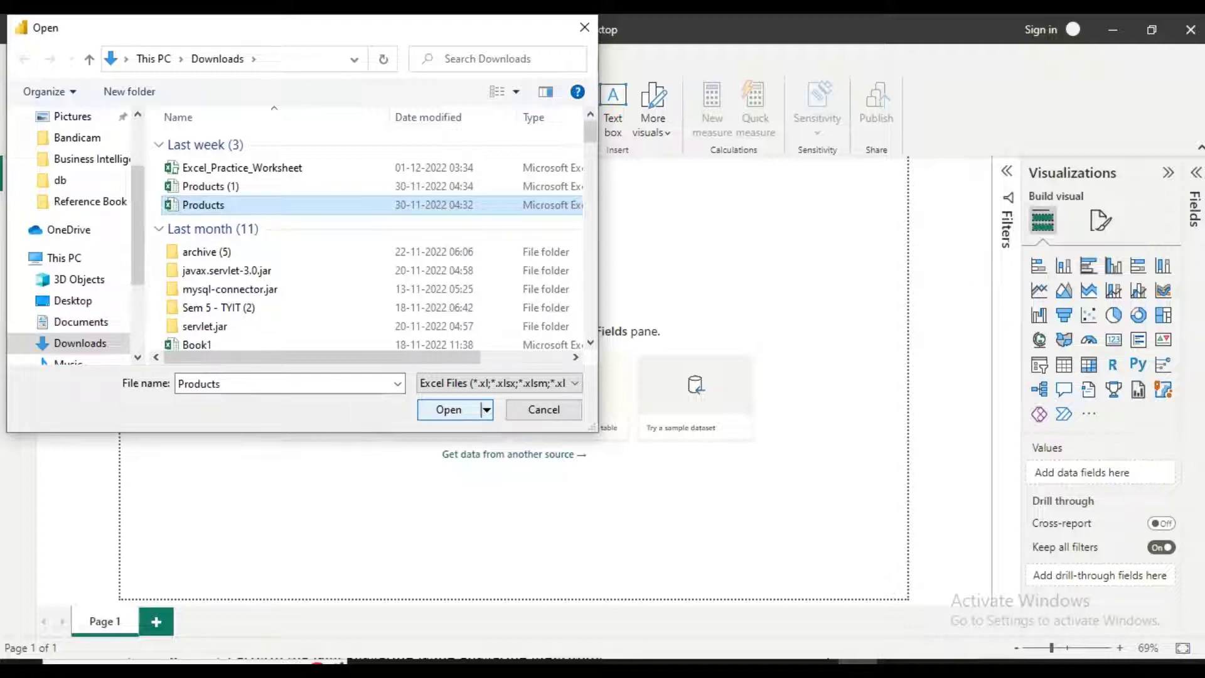
click(449, 409)
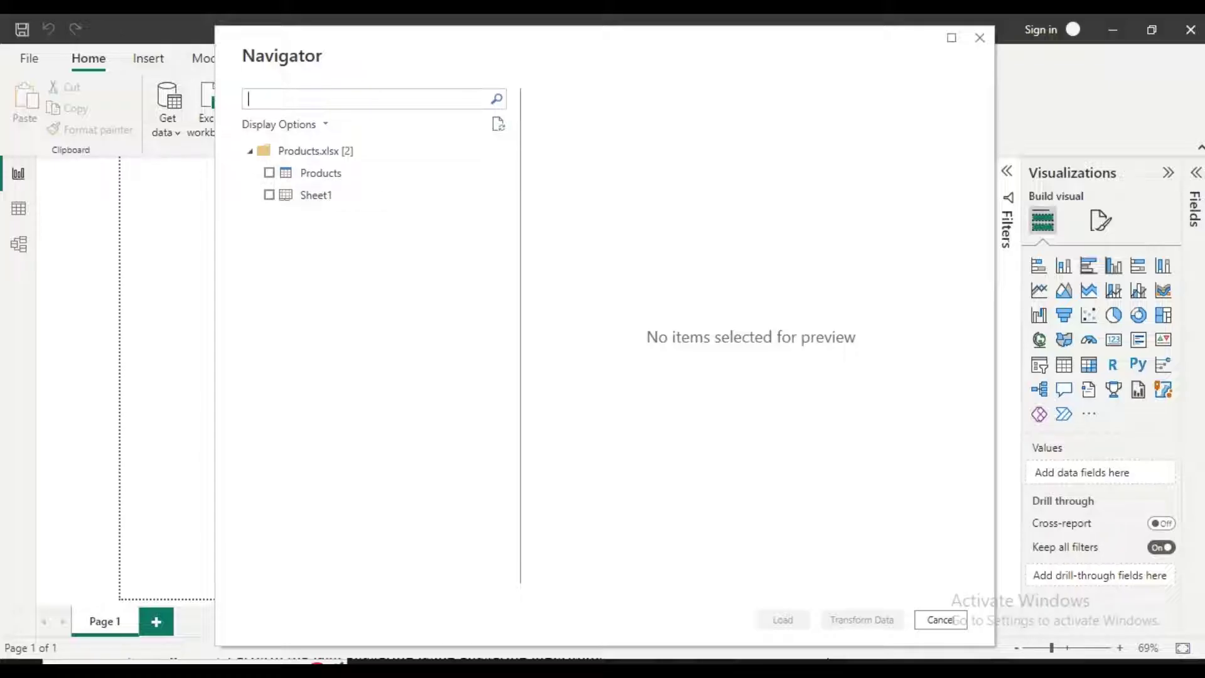
Select the Products table, preview all its columns, and load it into the report
click(269, 173)
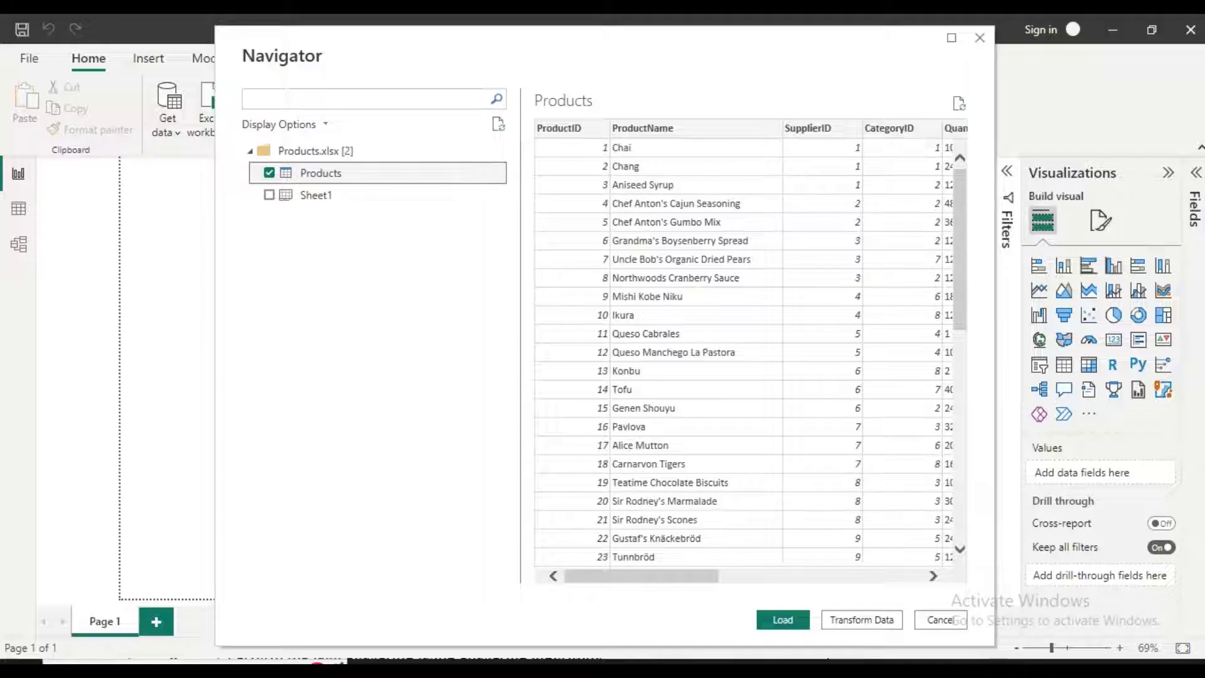
scroll(750, 352, right, 4)
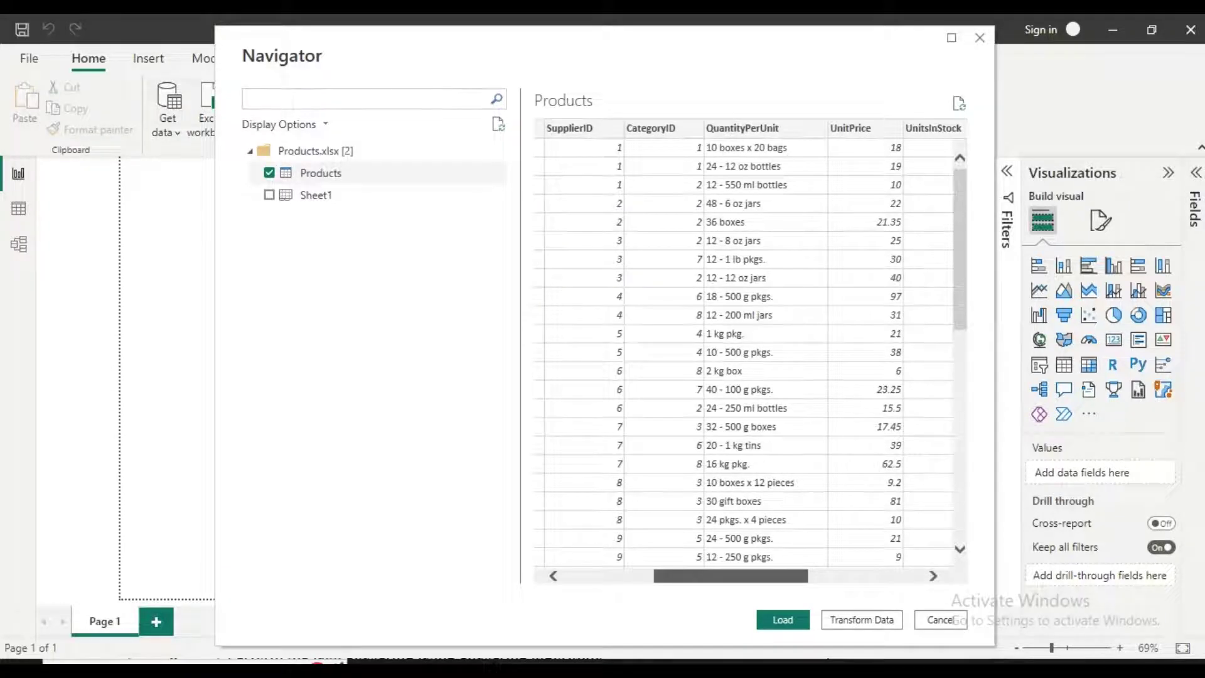
scroll(750, 351, right, 5)
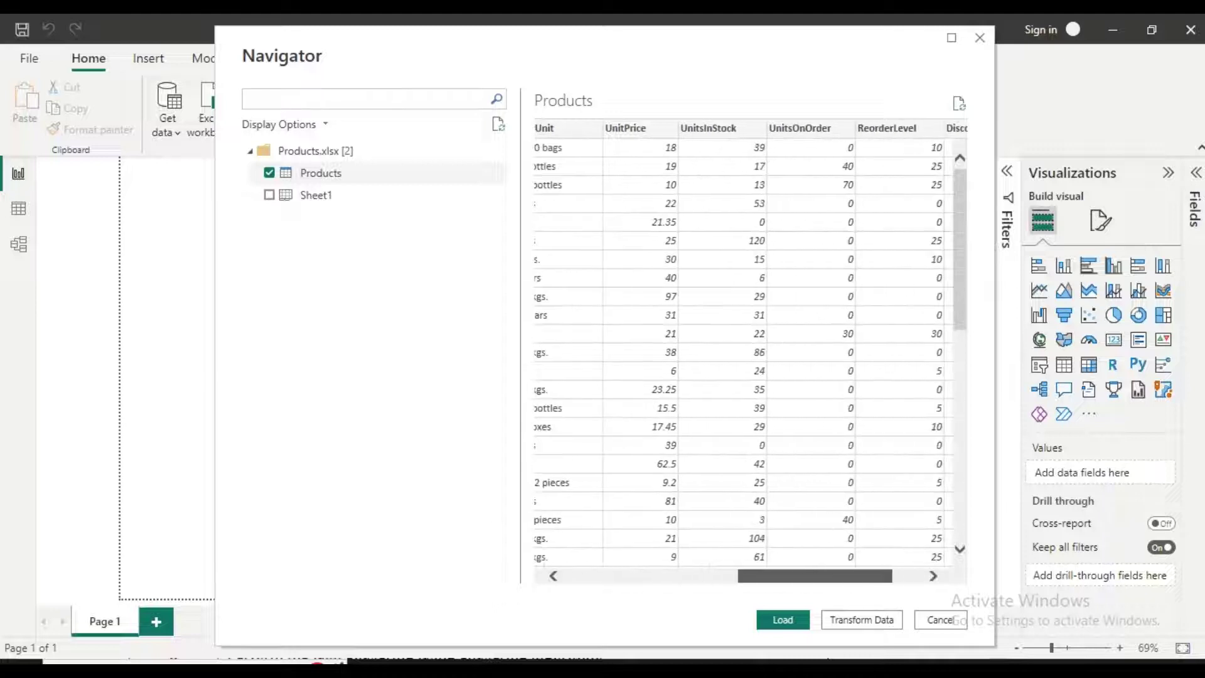
scroll(750, 351, right, 3)
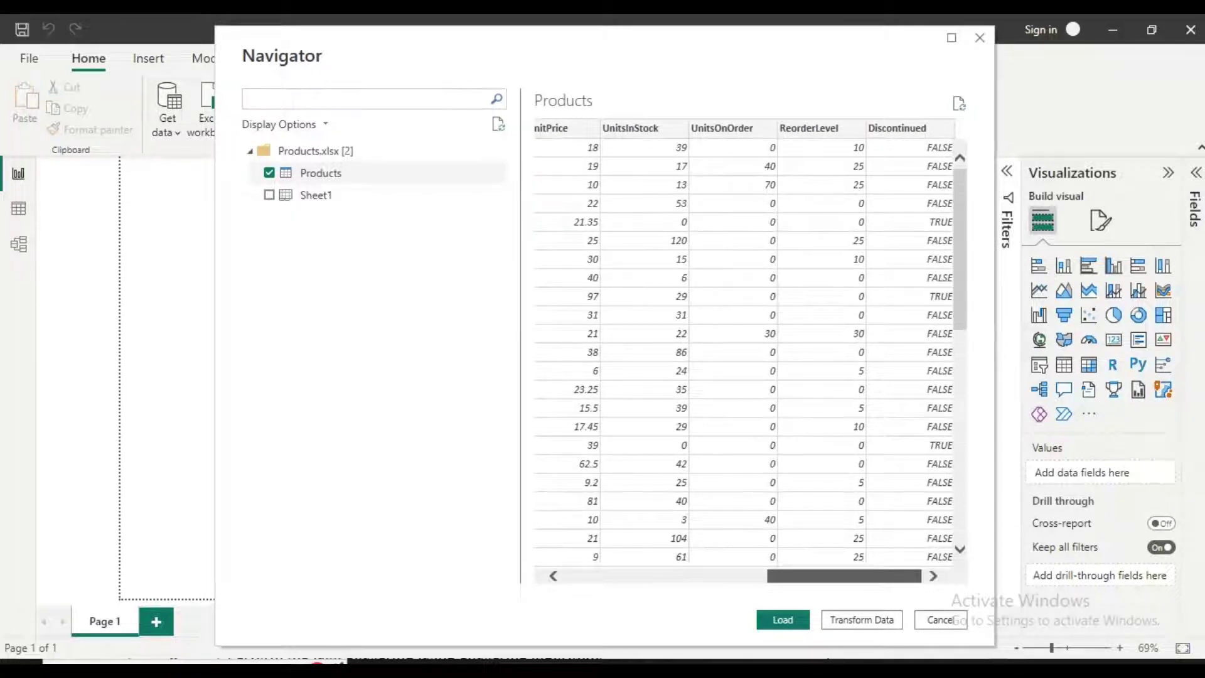
scroll(751, 352, right, 1)
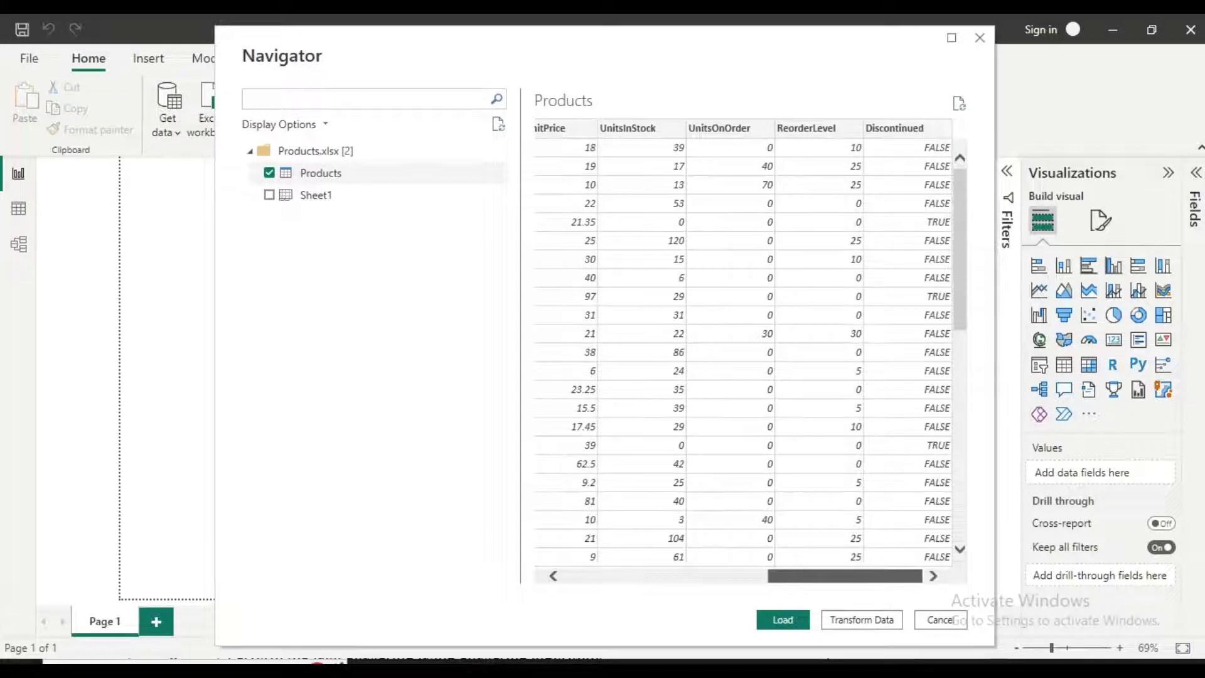
scroll(750, 351, left, 10)
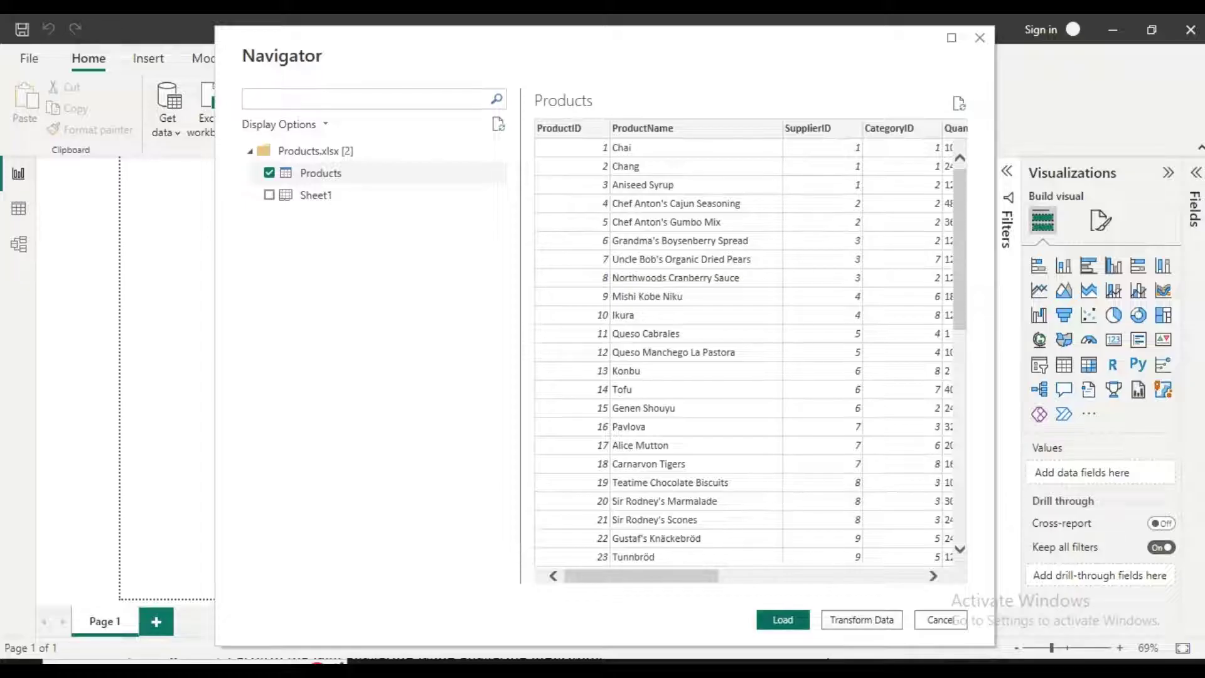
key(Escape)
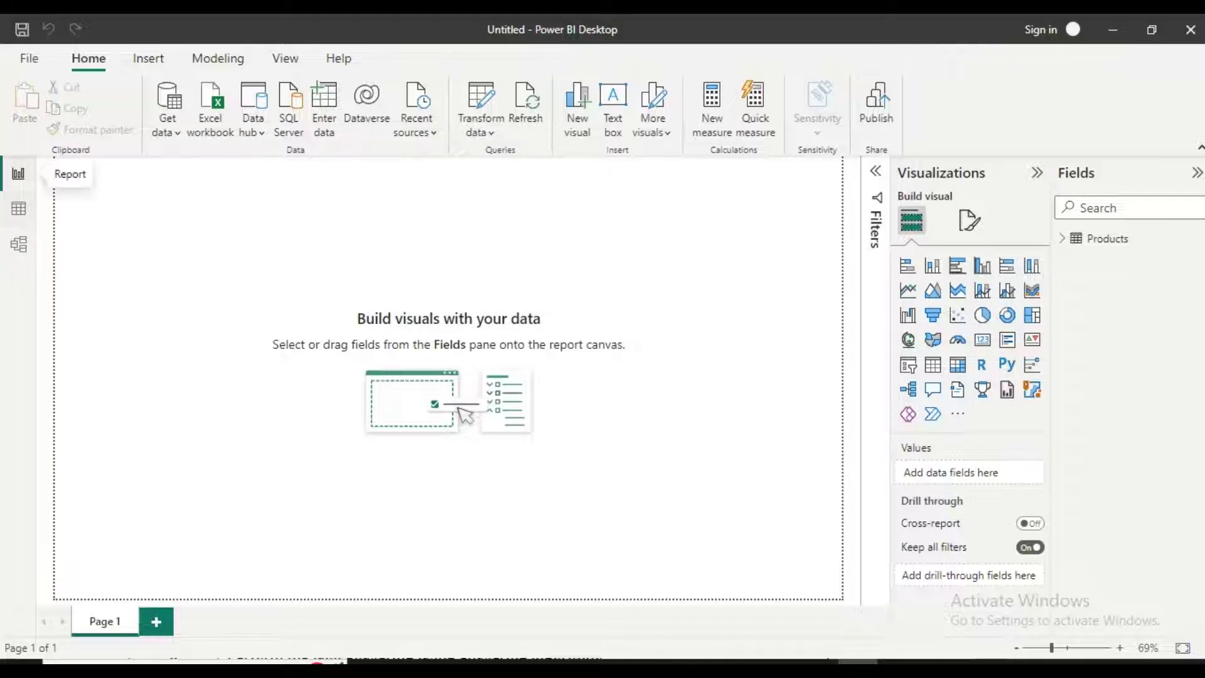
Inspect the loaded Products table in the data view, then return to the report view and check its field list
click(18, 208)
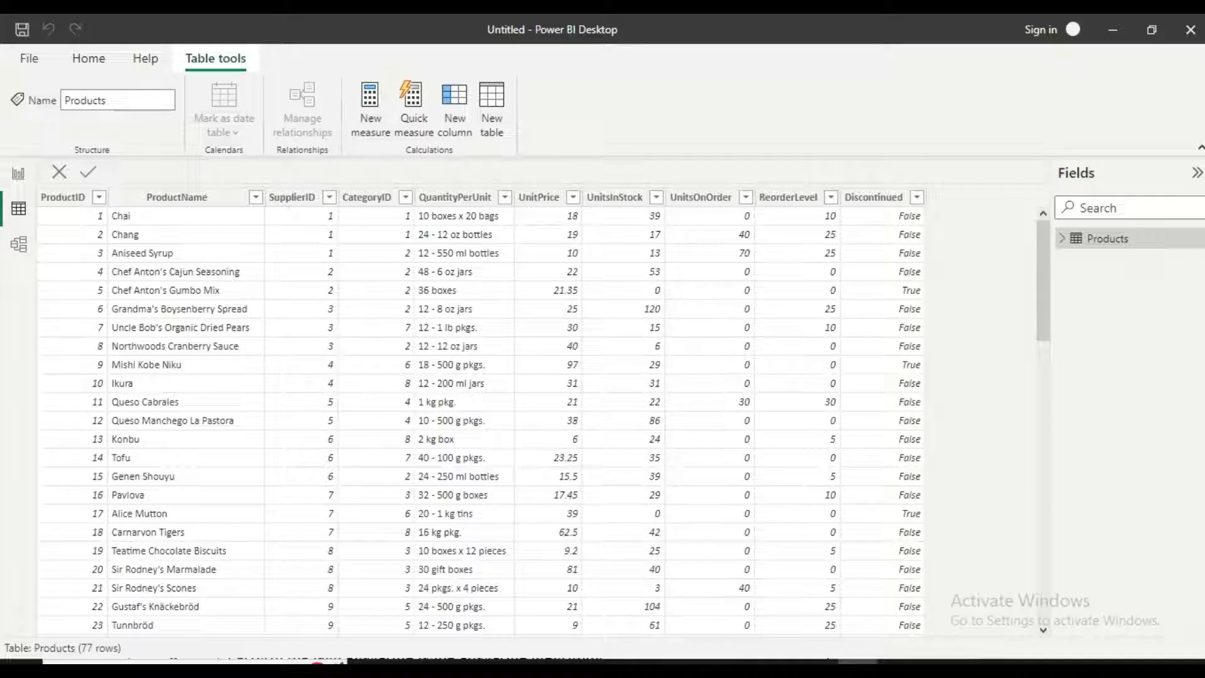
click(18, 174)
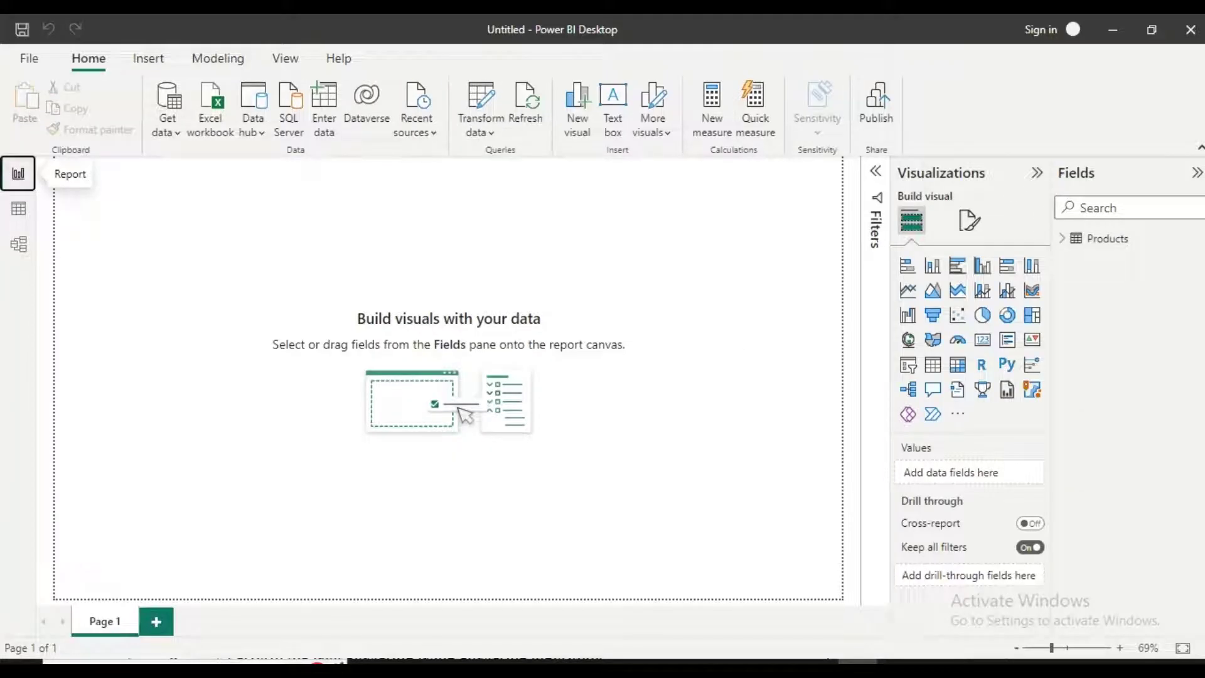
click(1061, 238)
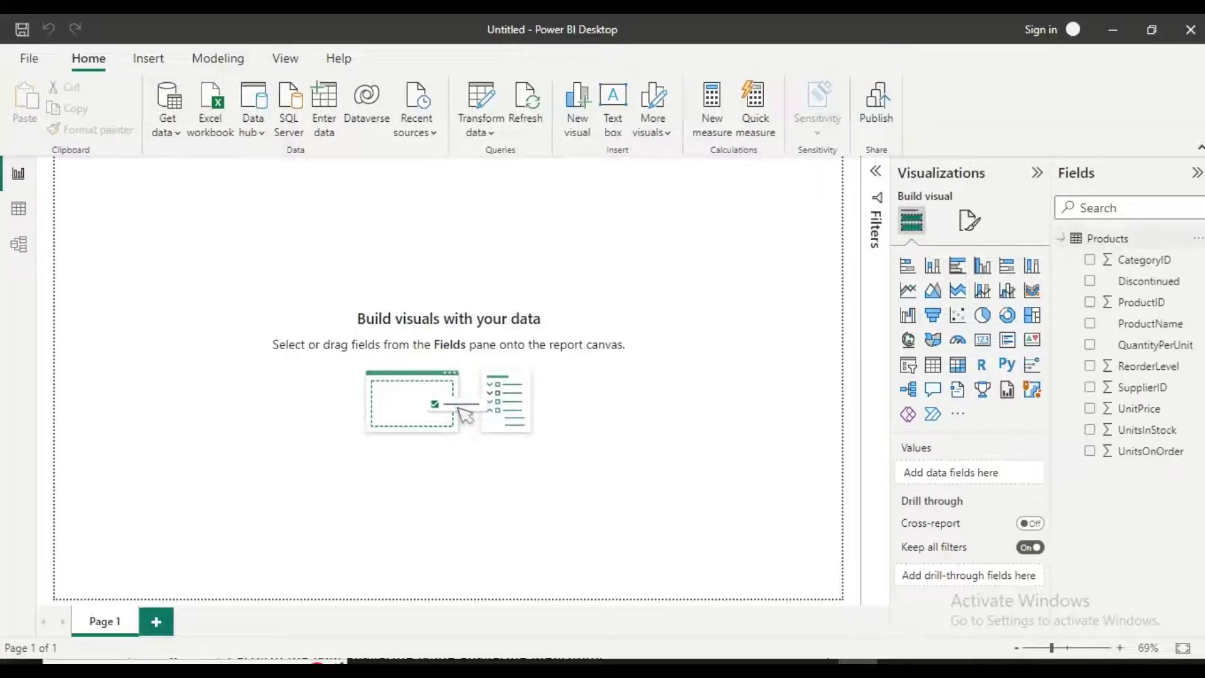
click(1061, 238)
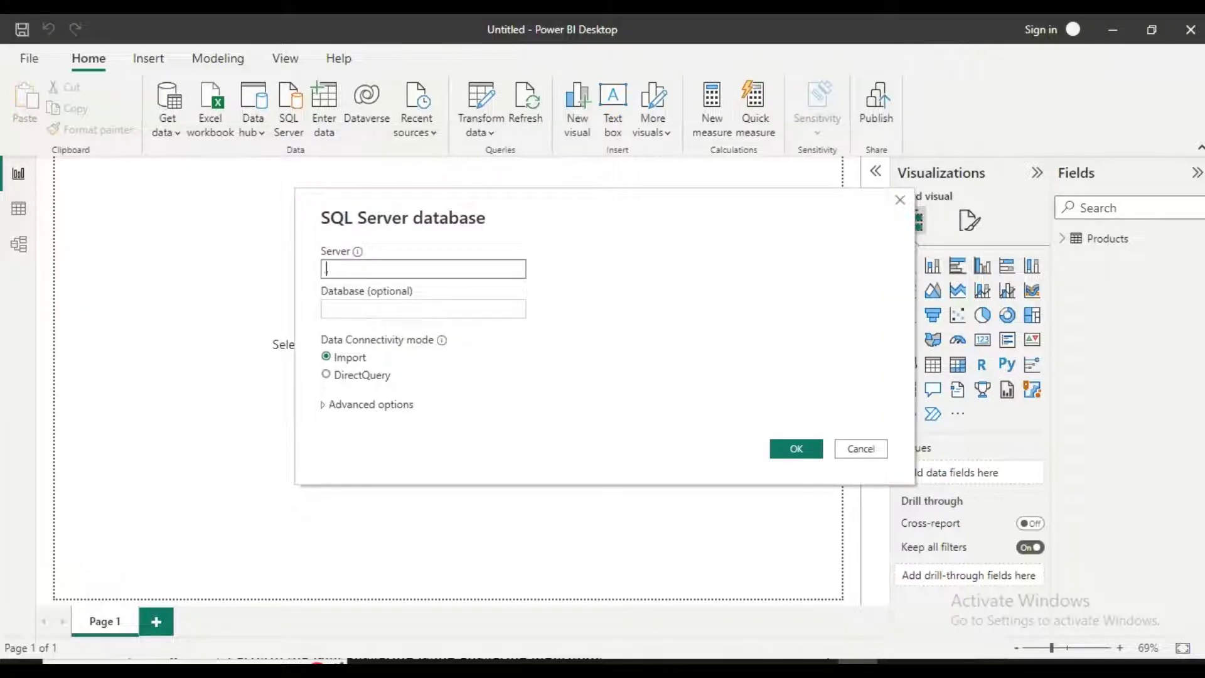
Connect to the SQL Server .\sqlexpress in Import mode with the current Windows credentials, accepting an unencrypted connection
text(.\sqlexpress)
click(813, 446)
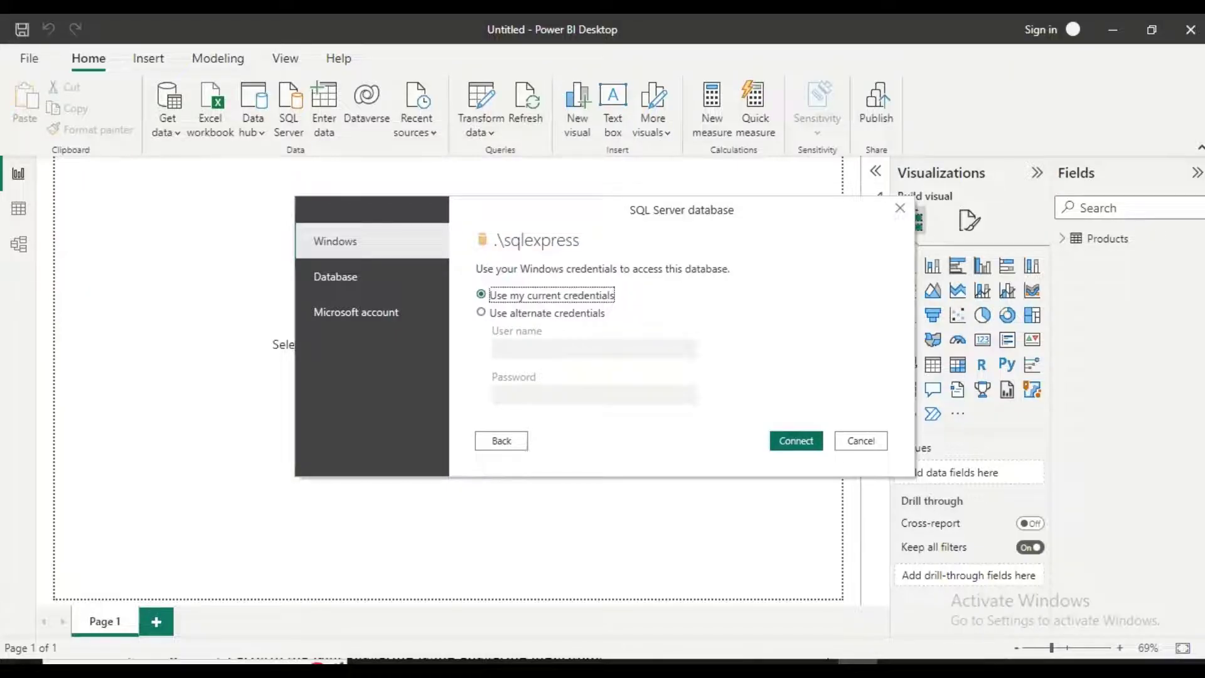
key(Return)
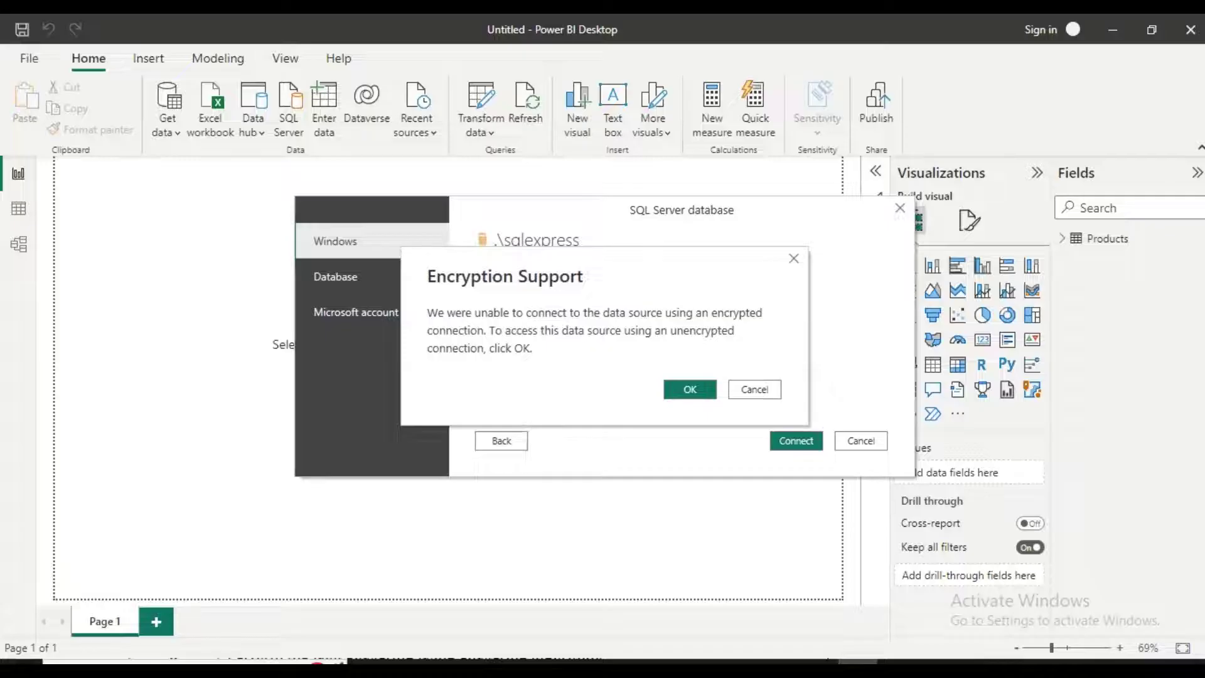
key(Return)
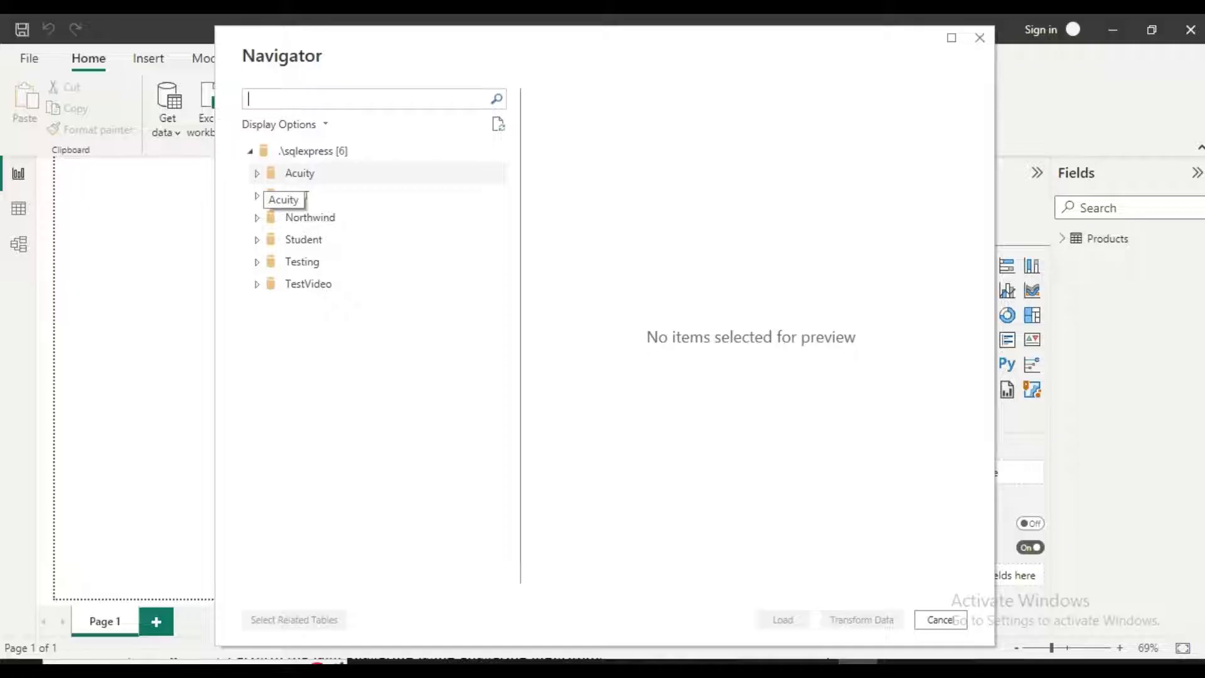
Look through the tables of the Acuity, BscIT and Northwind databases on the SQL server
click(270, 173)
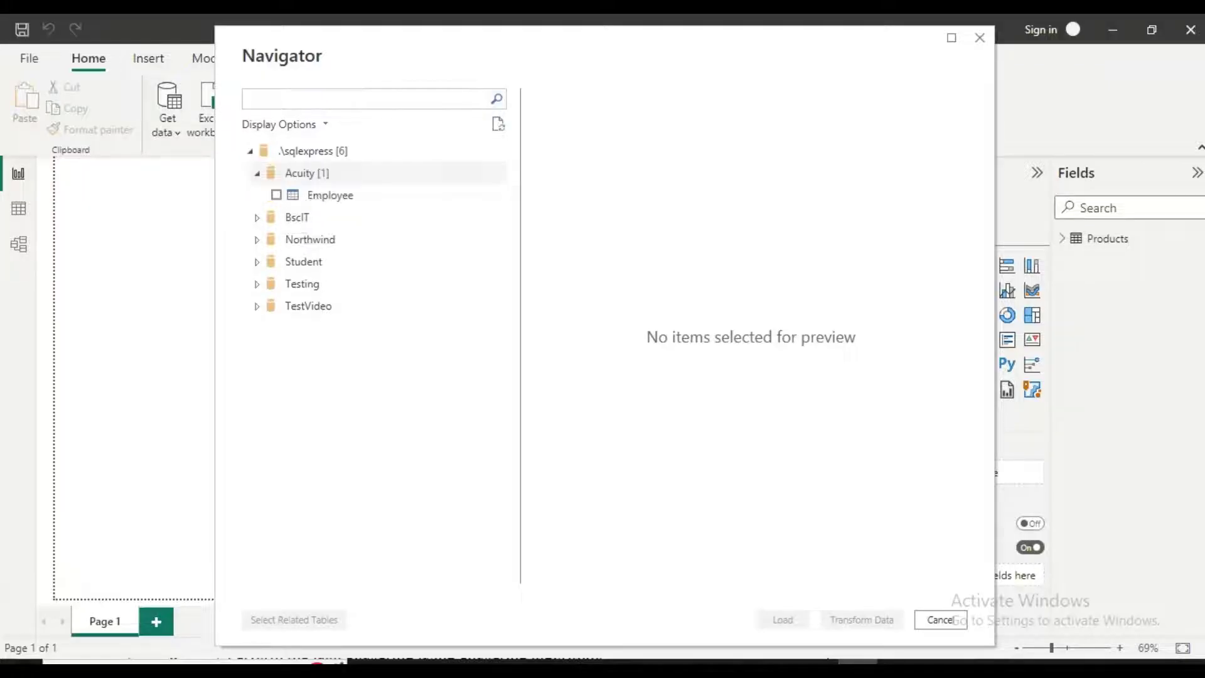
click(270, 173)
click(270, 195)
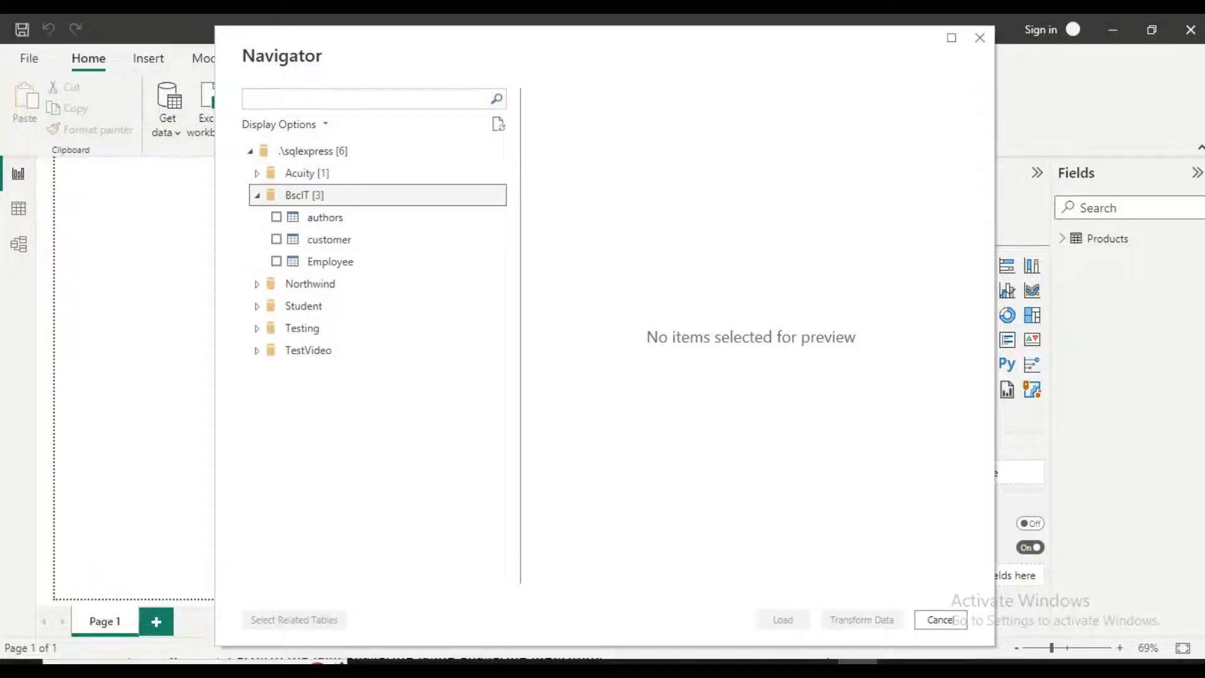
click(270, 195)
click(270, 218)
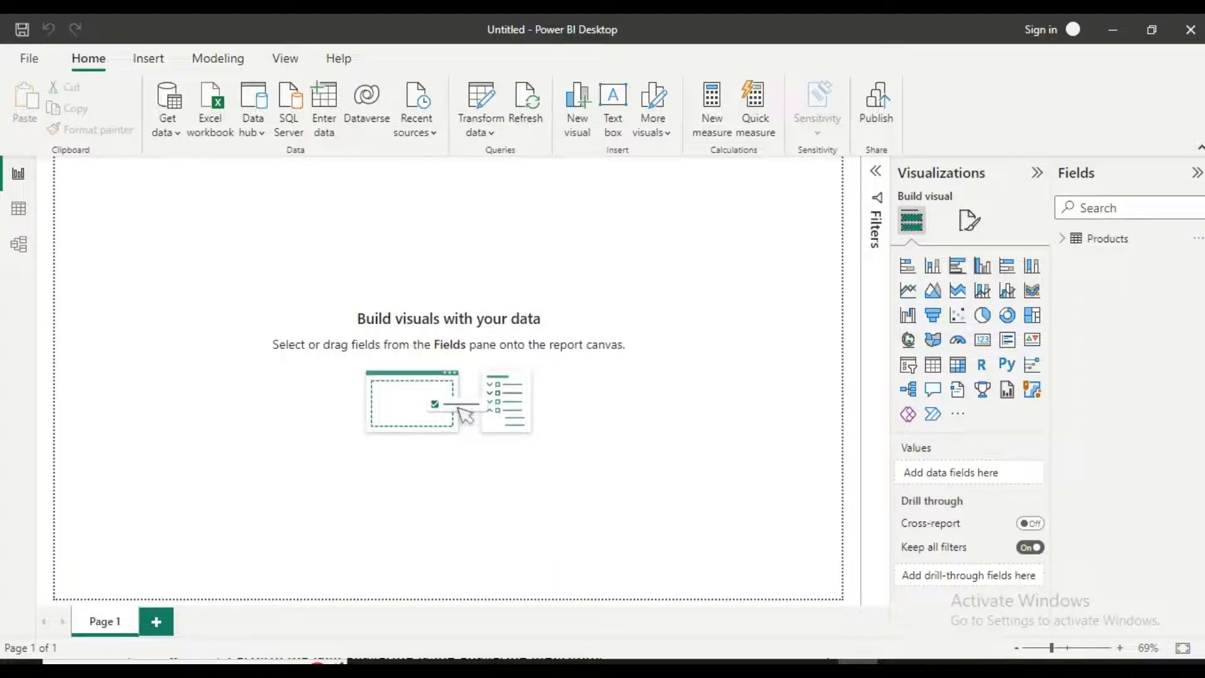
Start a data import from an OData feed
click(166, 131)
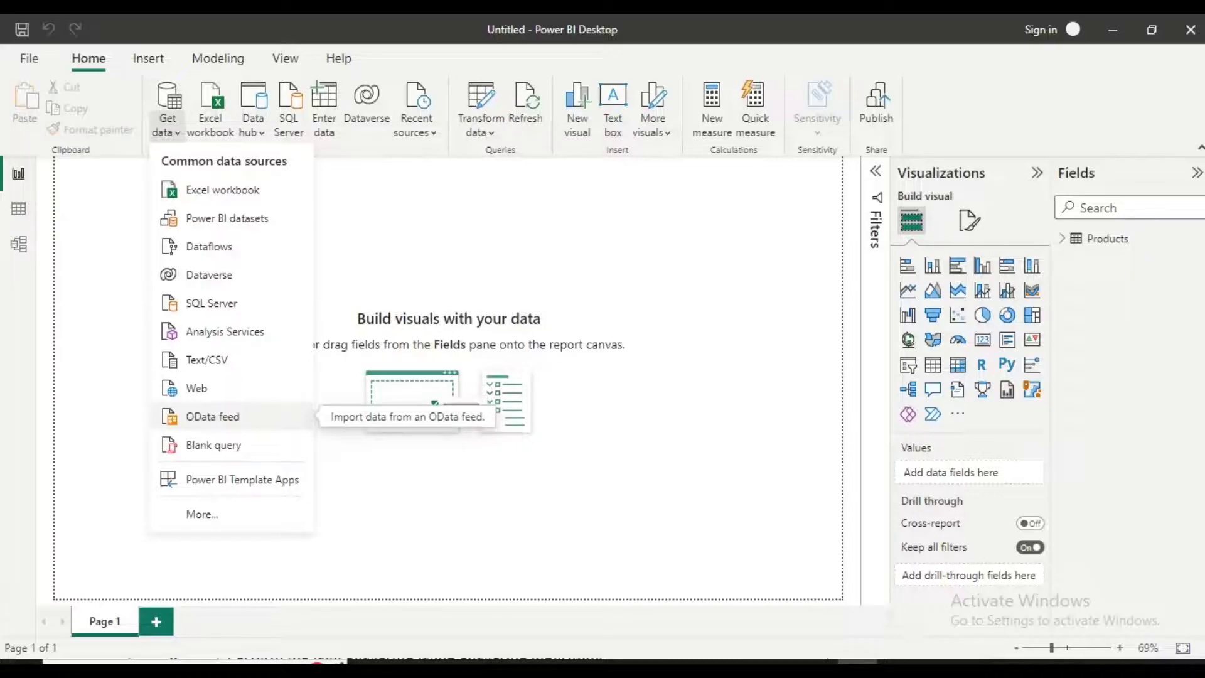
click(213, 416)
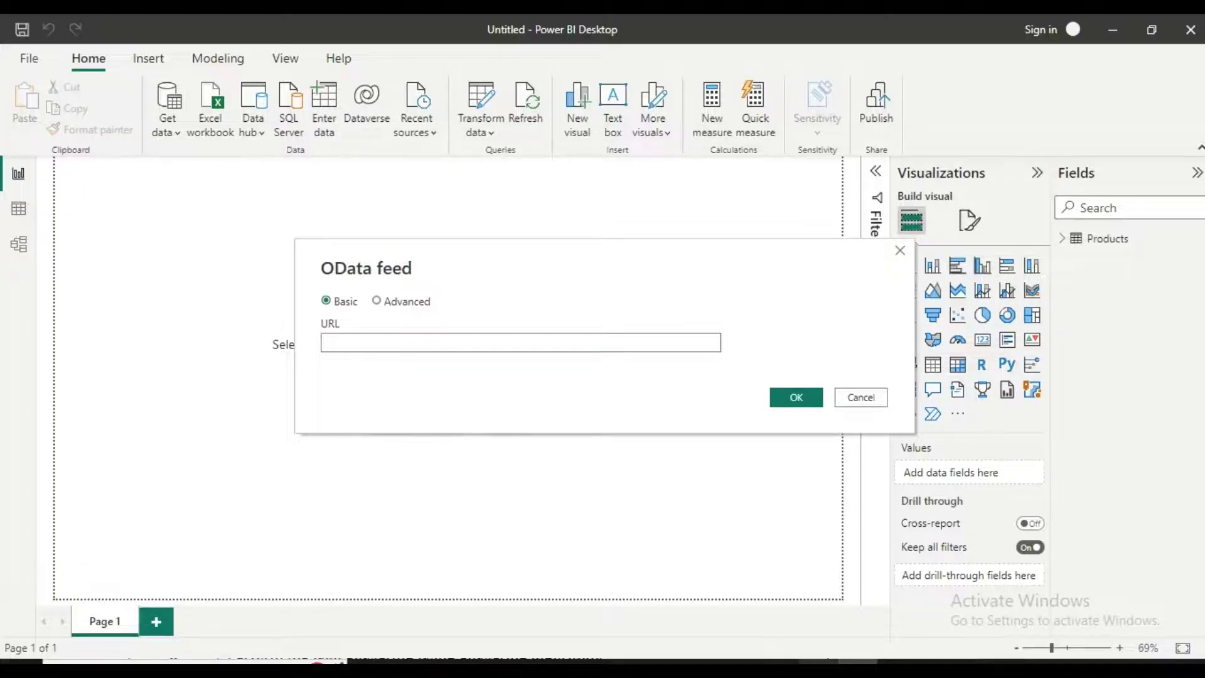
key(alt+Tab)
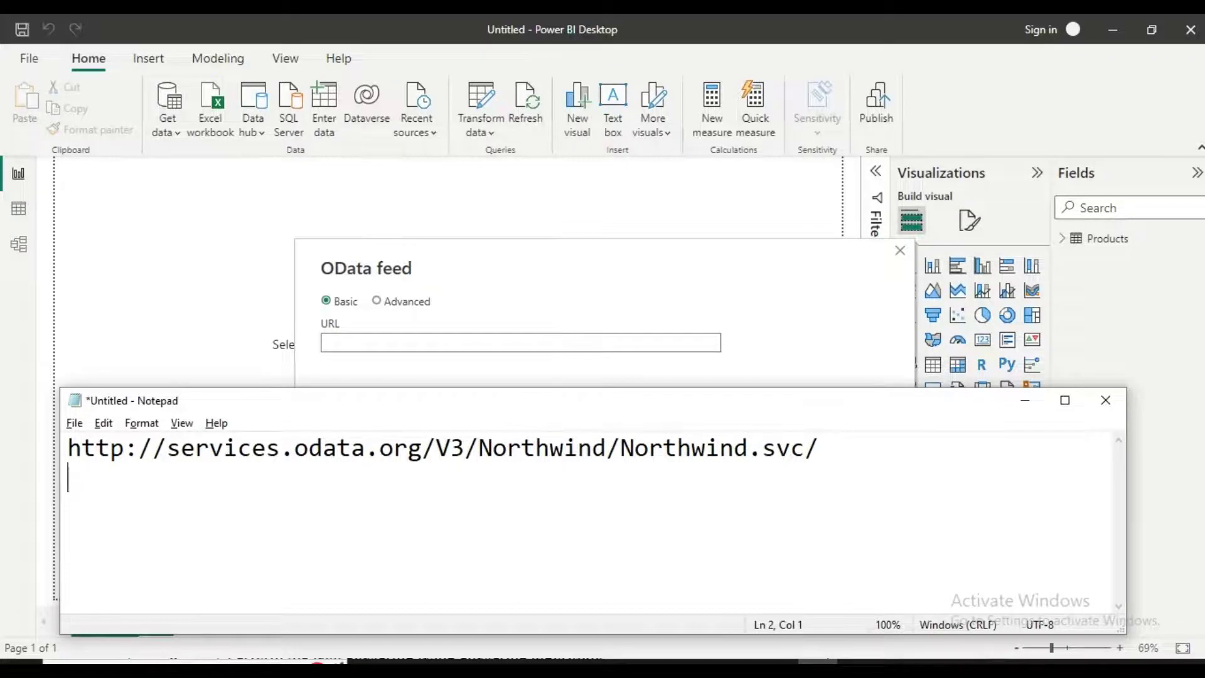
click(818, 447)
key(Left)
key(Left)
key(Left)
key(Left)
key(Left)
key(Left)
key(Left)
key(Left)
key(Left)
key(Left)
key(Left)
key(Left)
key(Left)
key(Left)
key(Left)
key(Left)
key(Left)
key(Left)
key(Left)
key(Left)
key(Right)
key(Right)
key(Right)
key(Right)
key(Right)
key(Right)
key(Right)
key(Right)
key(Right)
key(Right)
key(Right)
key(Right)
key(Right)
key(Right)
key(Right)
key(Right)
key(Right)
key(Right)
key(Right)
key(Right)
key(shift+Left)
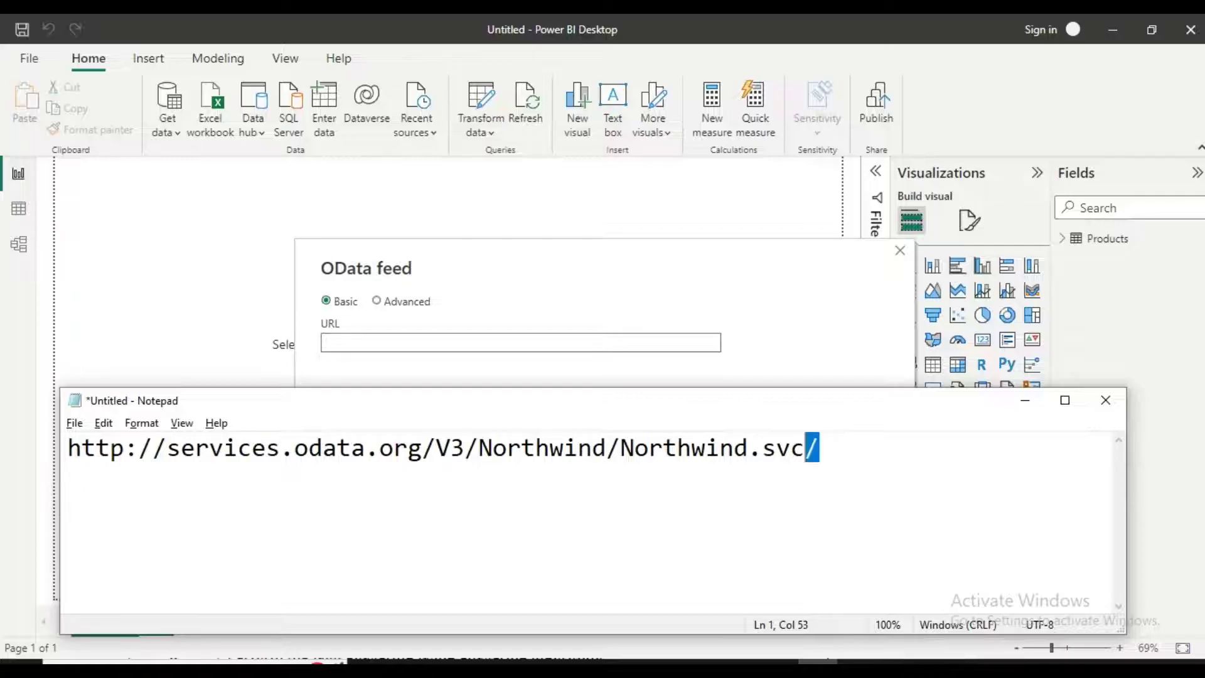
key(shift+Left)
key(shift+Left)
key(shift+Left)
key(shift+Left)
key(shift+Left)
key(shift+Left)
key(shift+Left)
key(shift+Left)
key(shift+Left)
key(shift+Left)
key(shift+Left)
key(shift+Left)
key(shift+Left)
key(shift+Left)
key(shift+Left)
key(shift+Left)
key(shift+Left)
key(shift+Left)
key(shift+Left)
key(shift+Left)
key(ctrl+c)
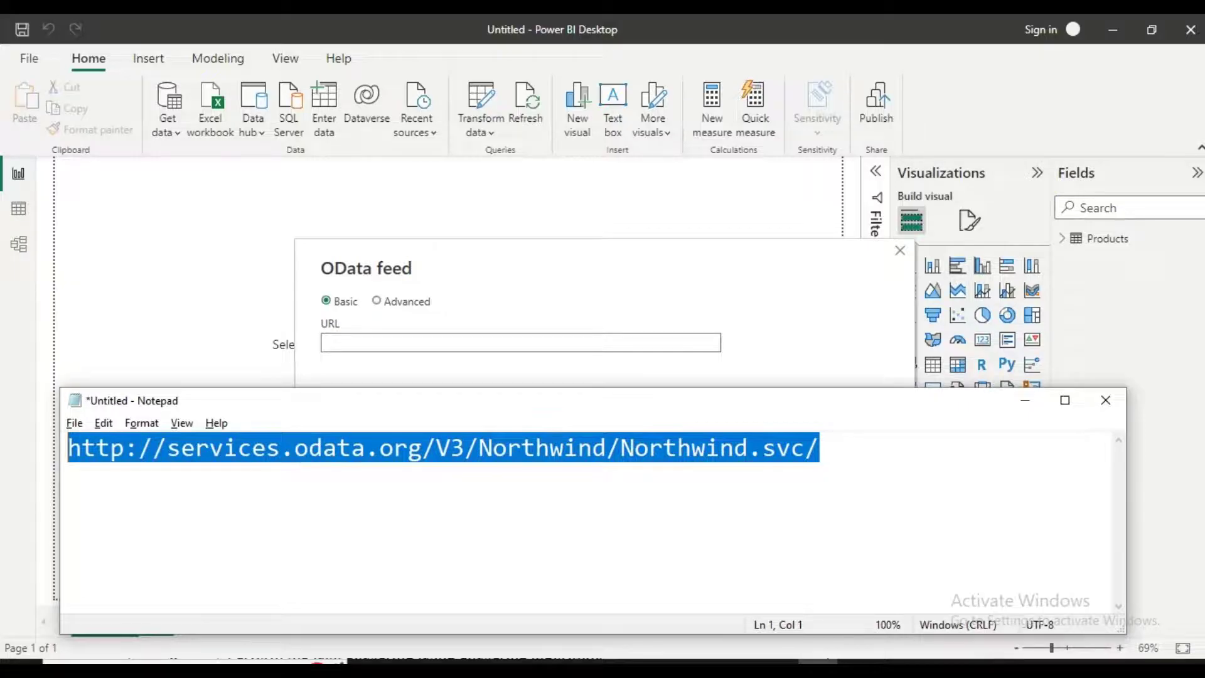
key(alt+Tab)
key(ctrl+v)
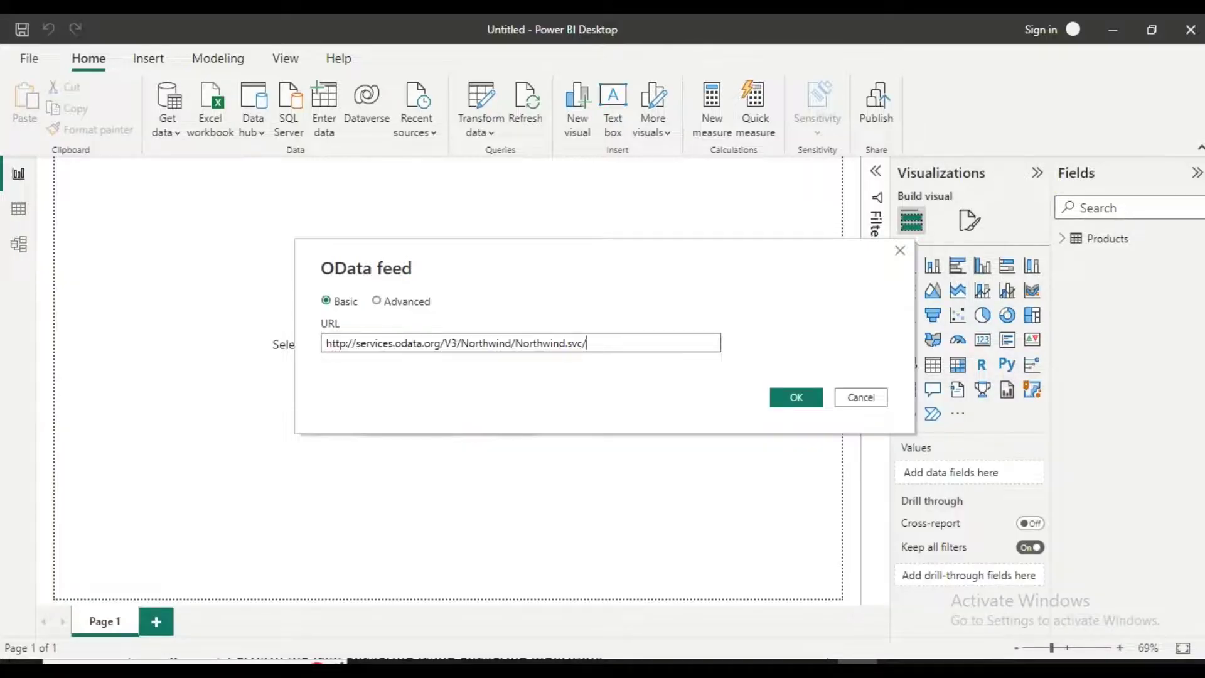
key(Return)
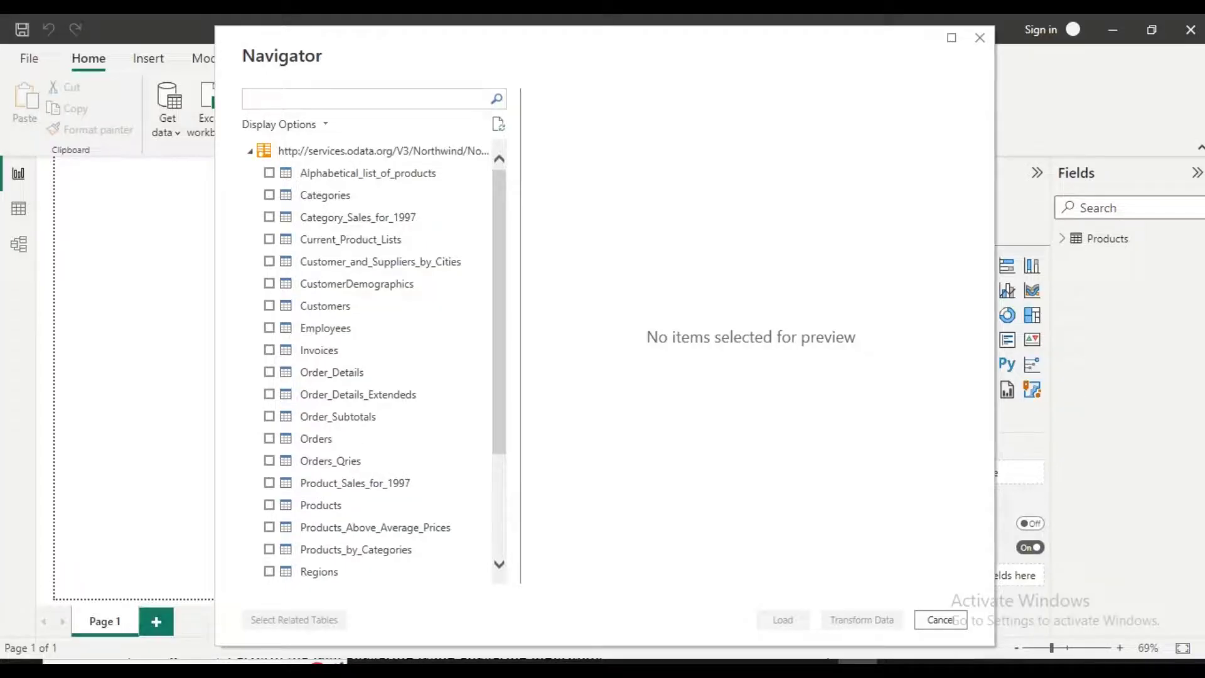
Load the Alphabetical_list_of_products, Categories, Employees and Order_Details tables from the Northwind OData feed into the model
mouse_move(499, 313)
mouse_down()
mouse_move(499, 412)
mouse_move(499, 312)
mouse_up()
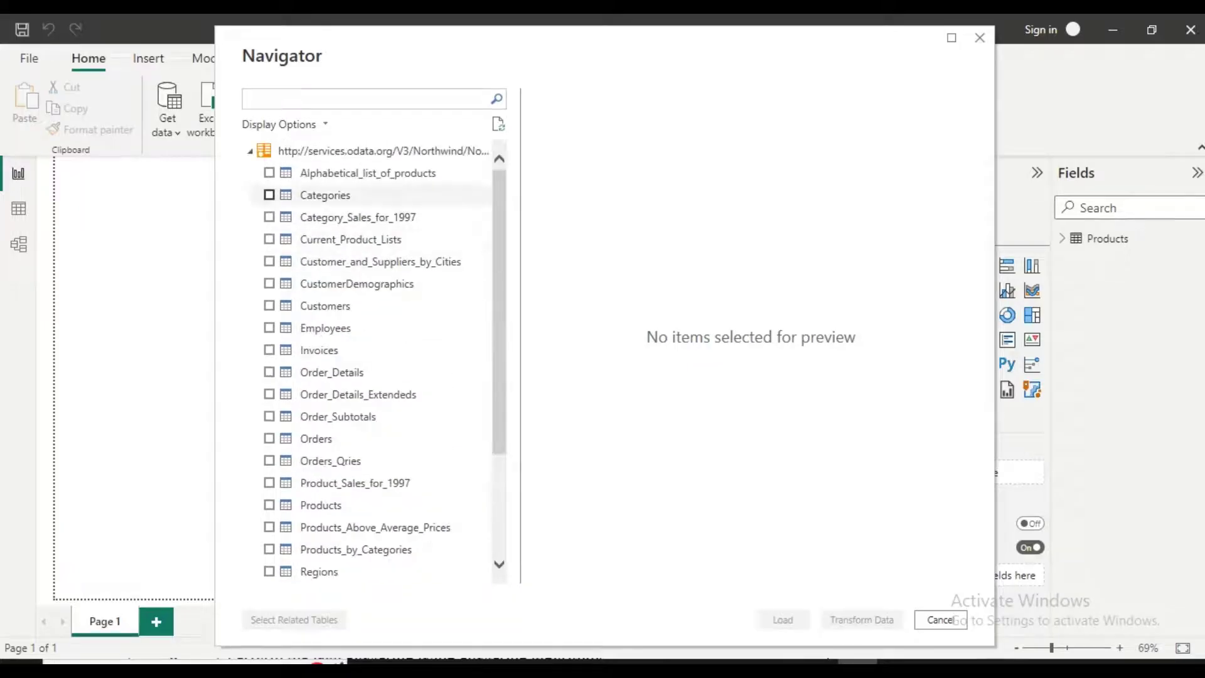
click(270, 172)
click(270, 194)
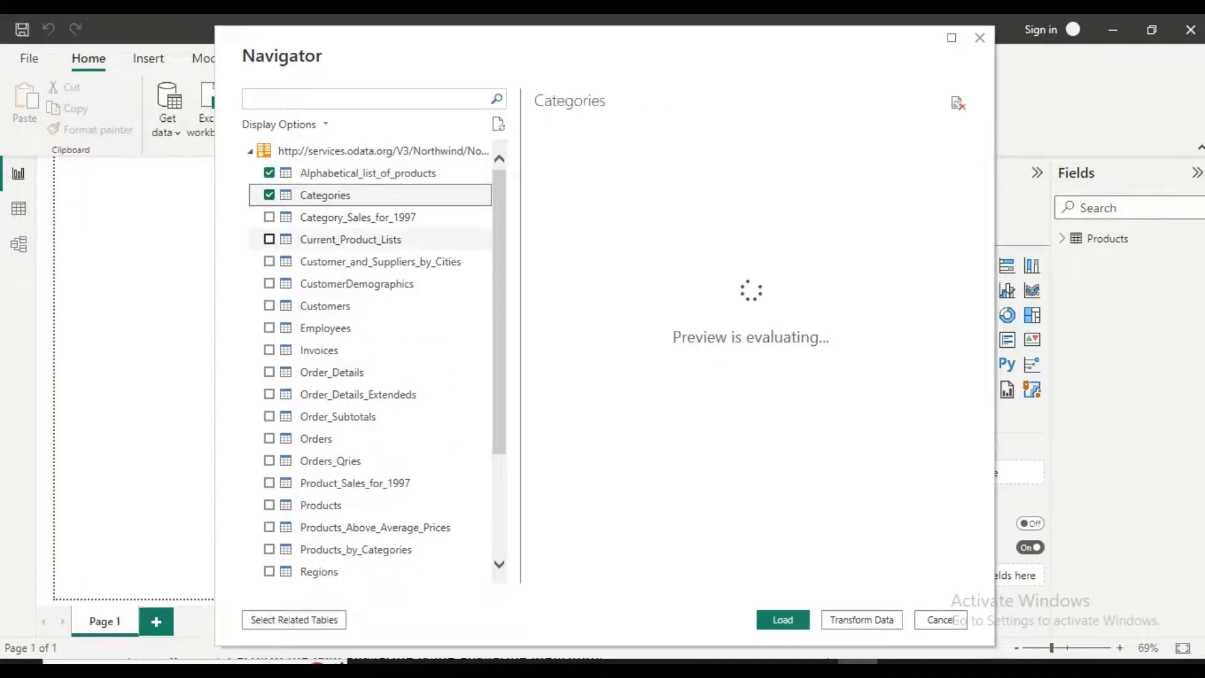
click(351, 284)
click(325, 305)
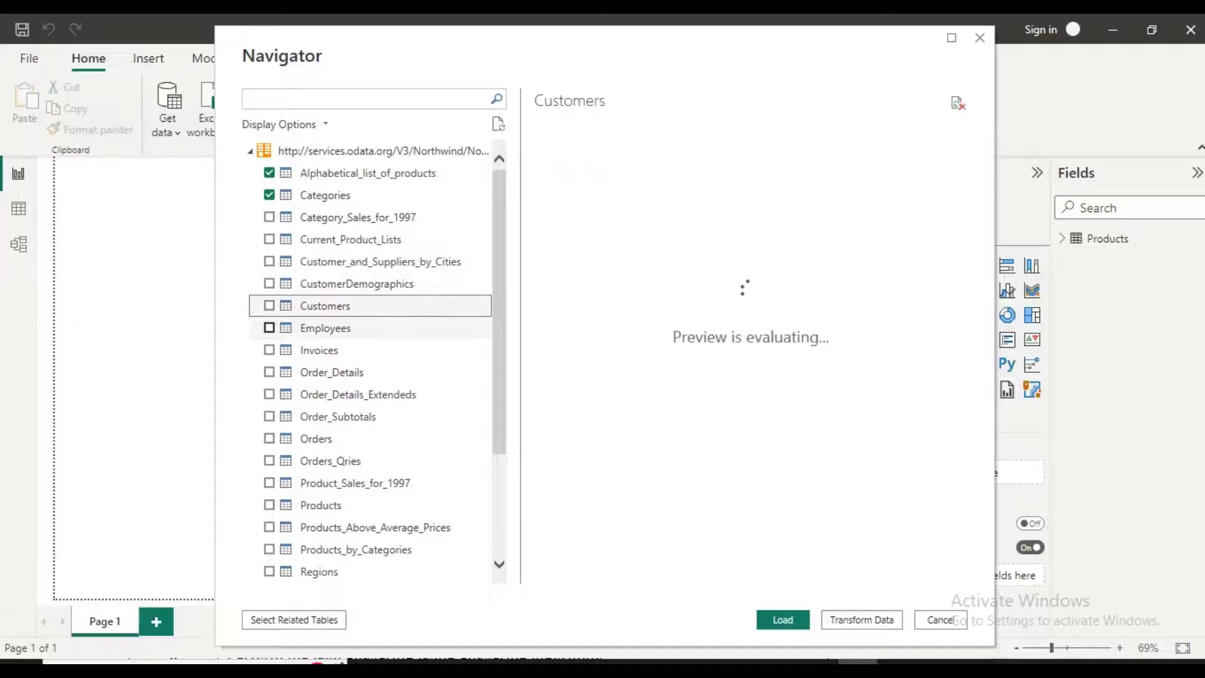
click(269, 327)
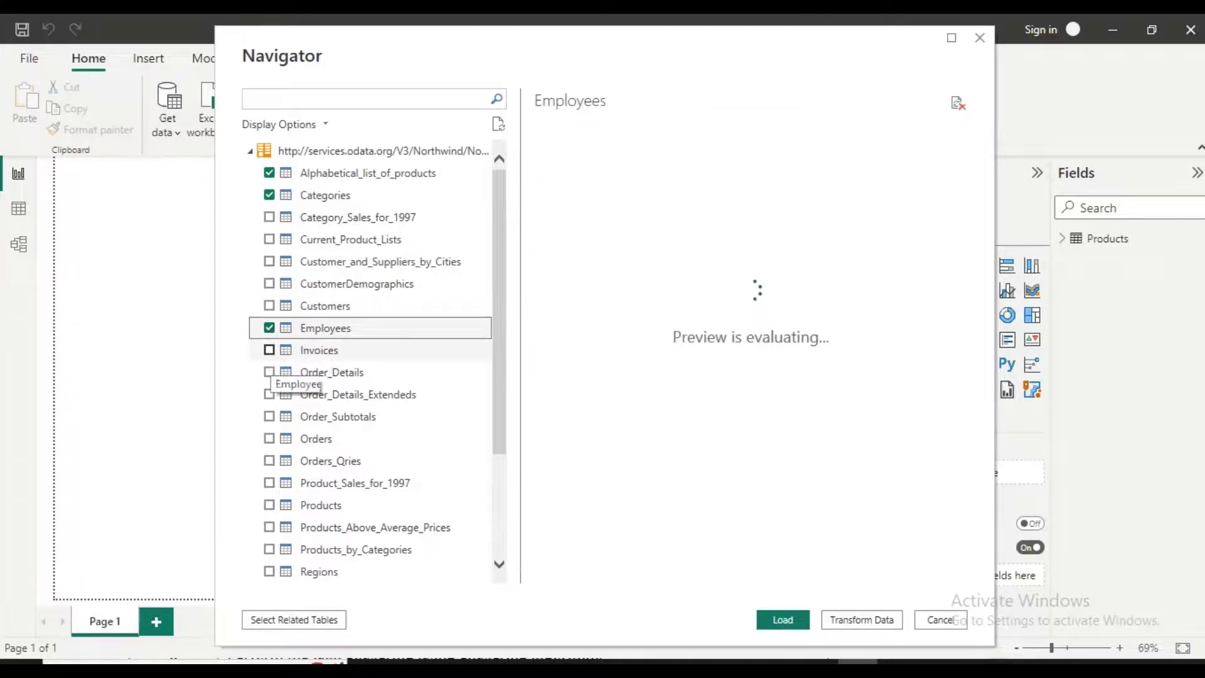
click(269, 371)
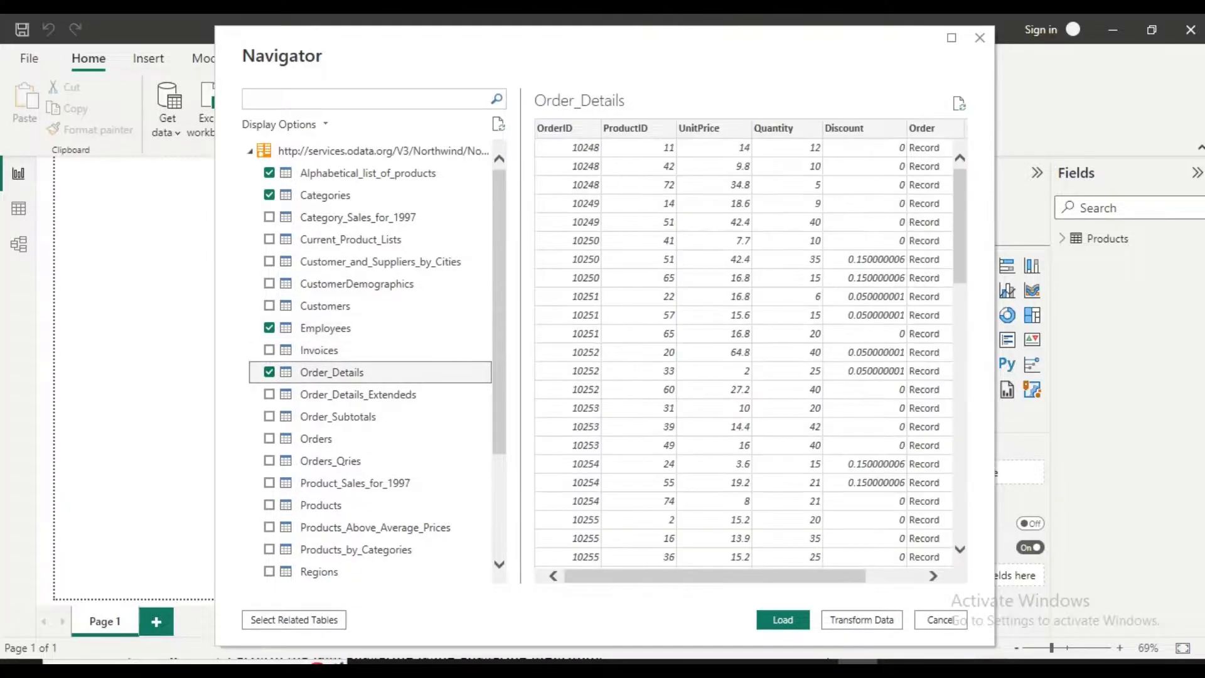
click(782, 619)
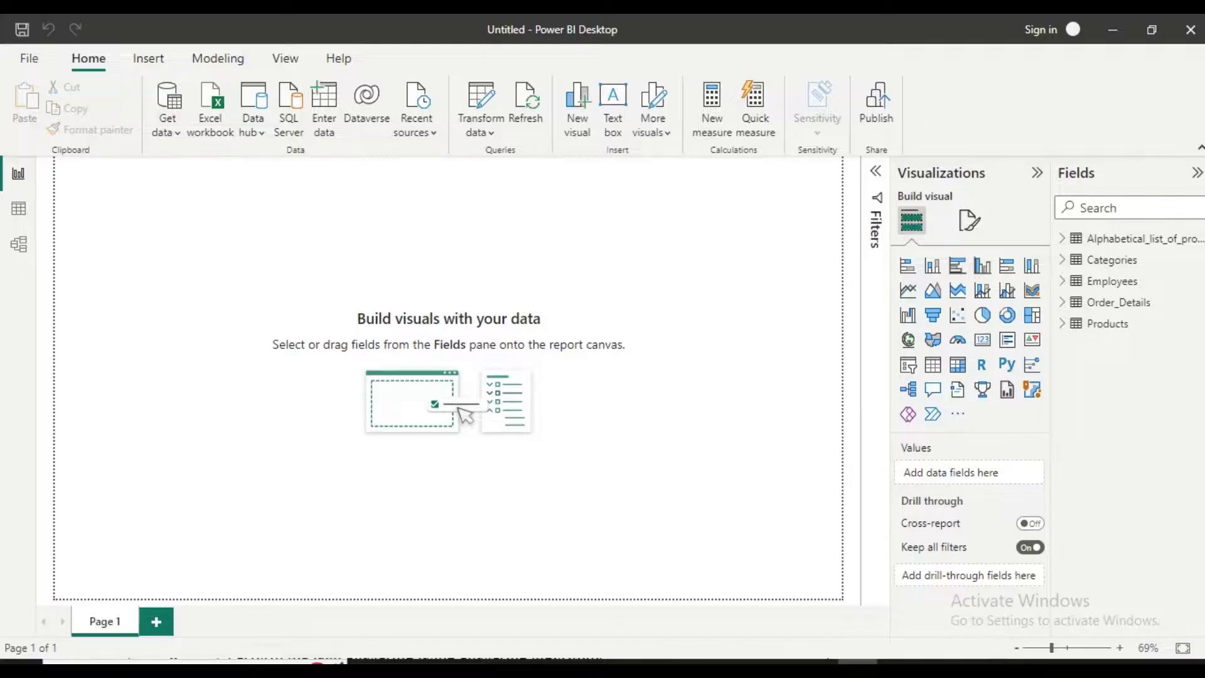
Switch to the data view and start a new calculated table
click(19, 208)
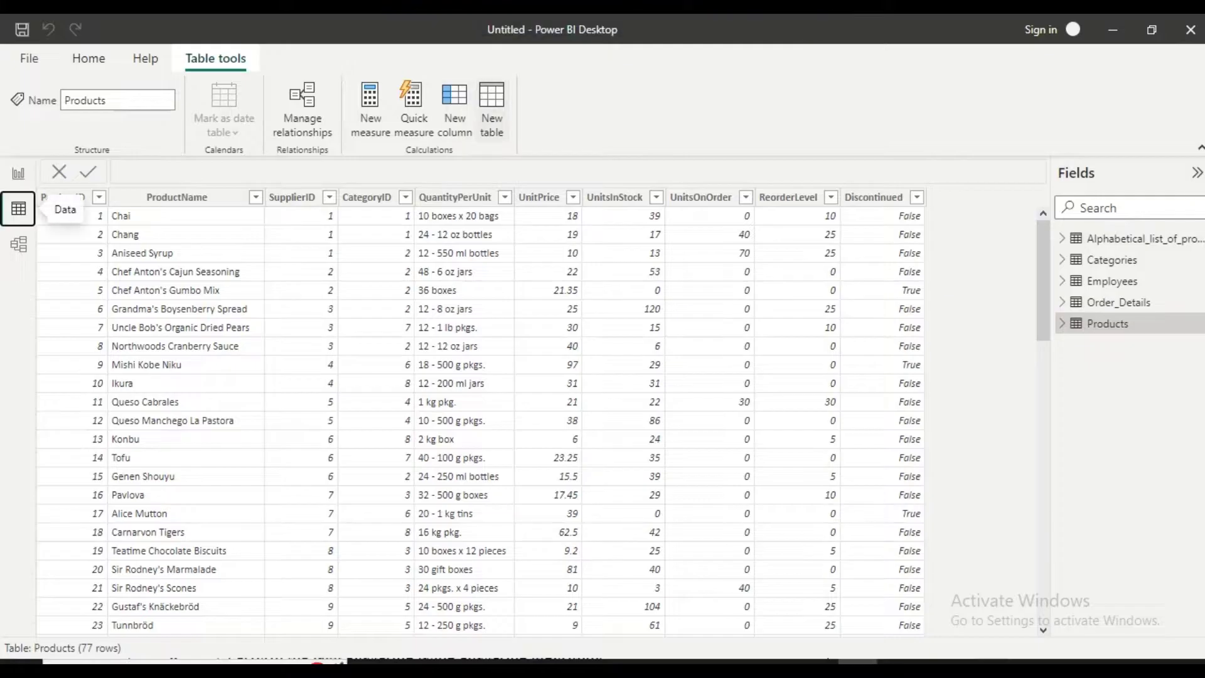
click(491, 109)
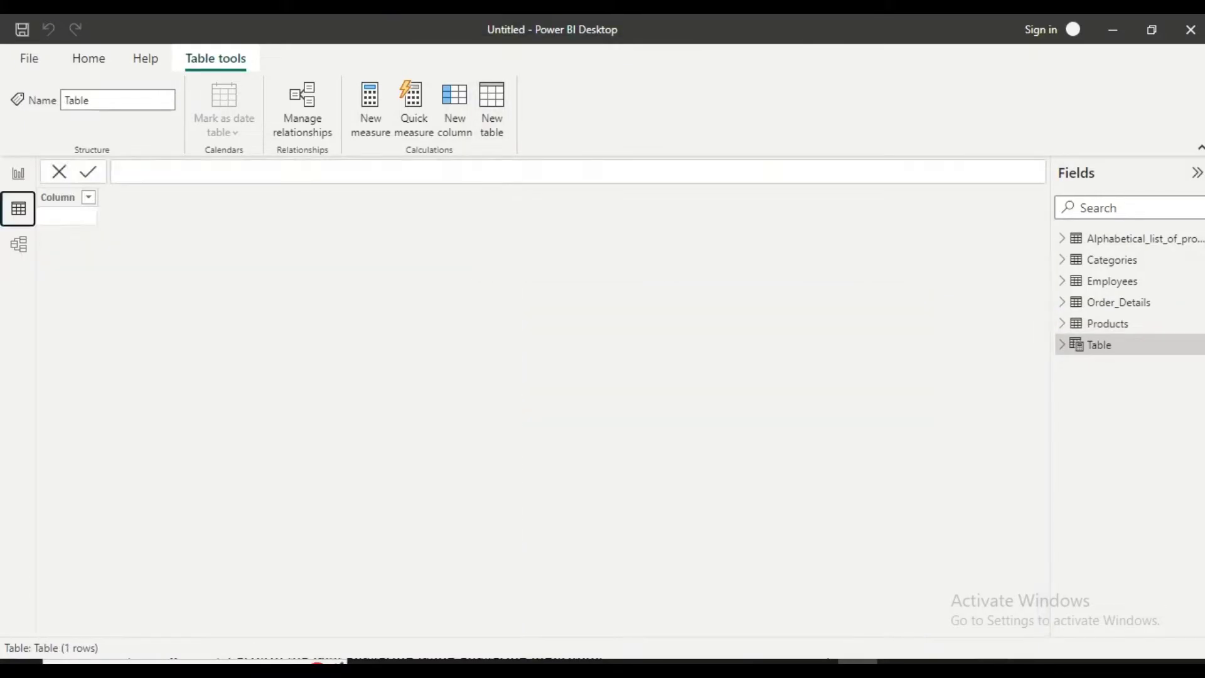